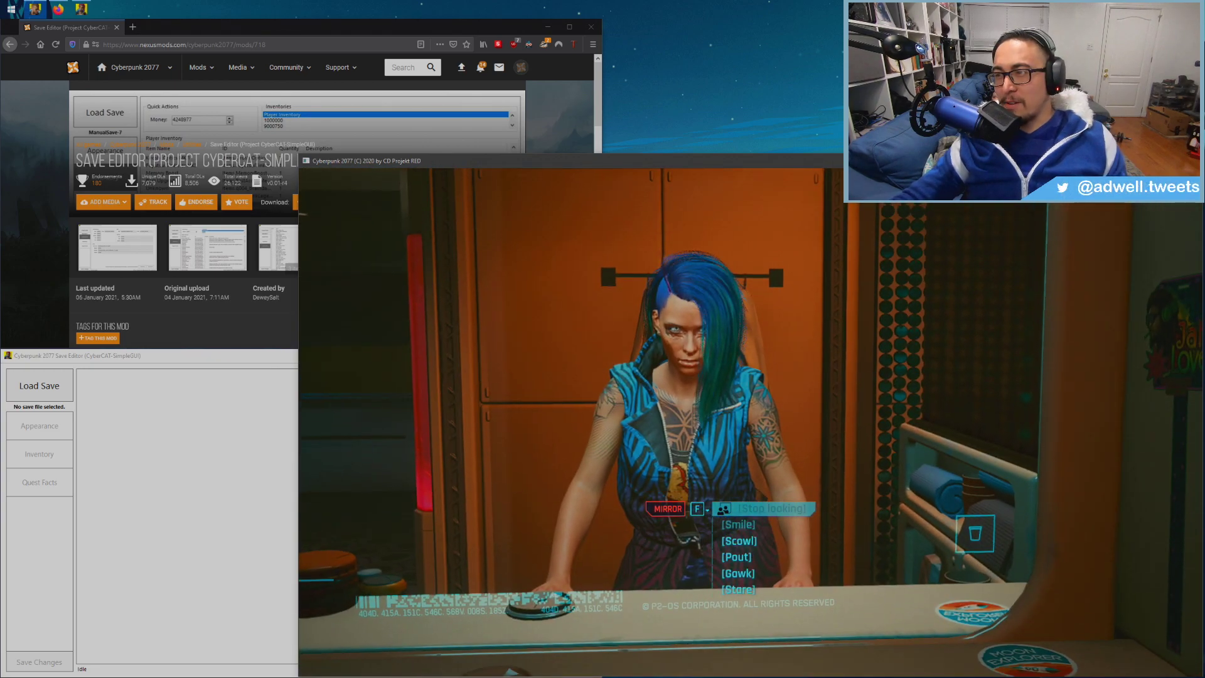
# Step away from the mirror and save the current Cyberpunk 2077 game as a new save
pyautogui.press('s')
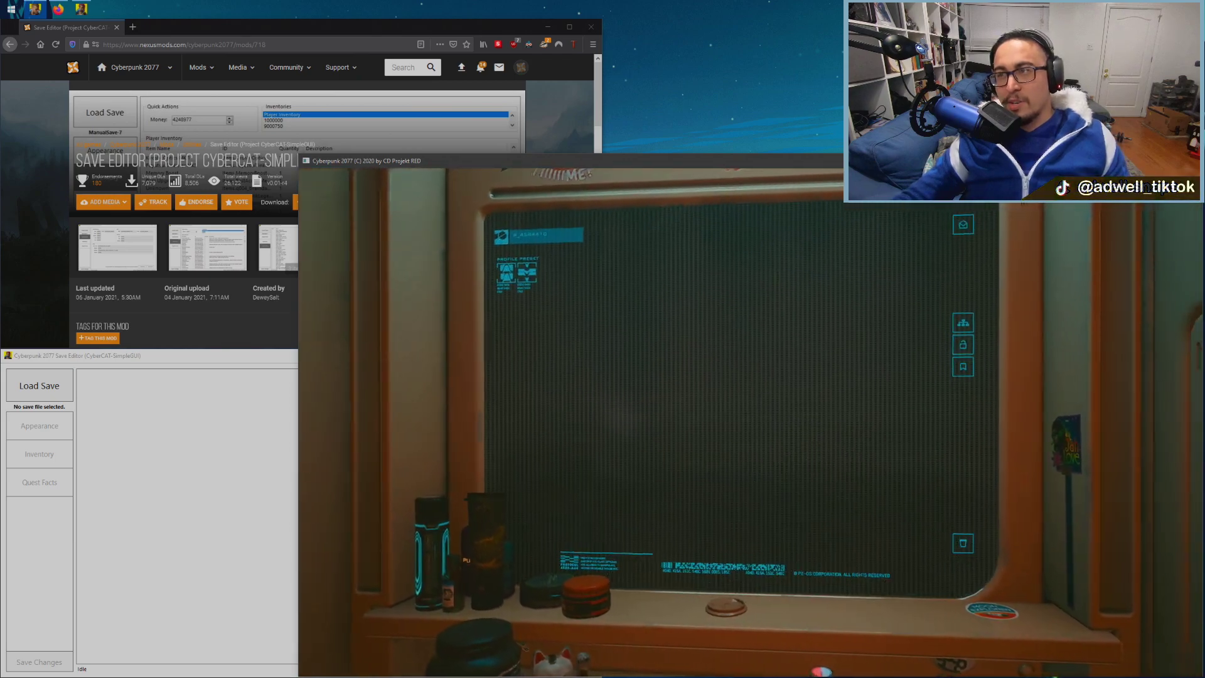
pyautogui.press('Escape')
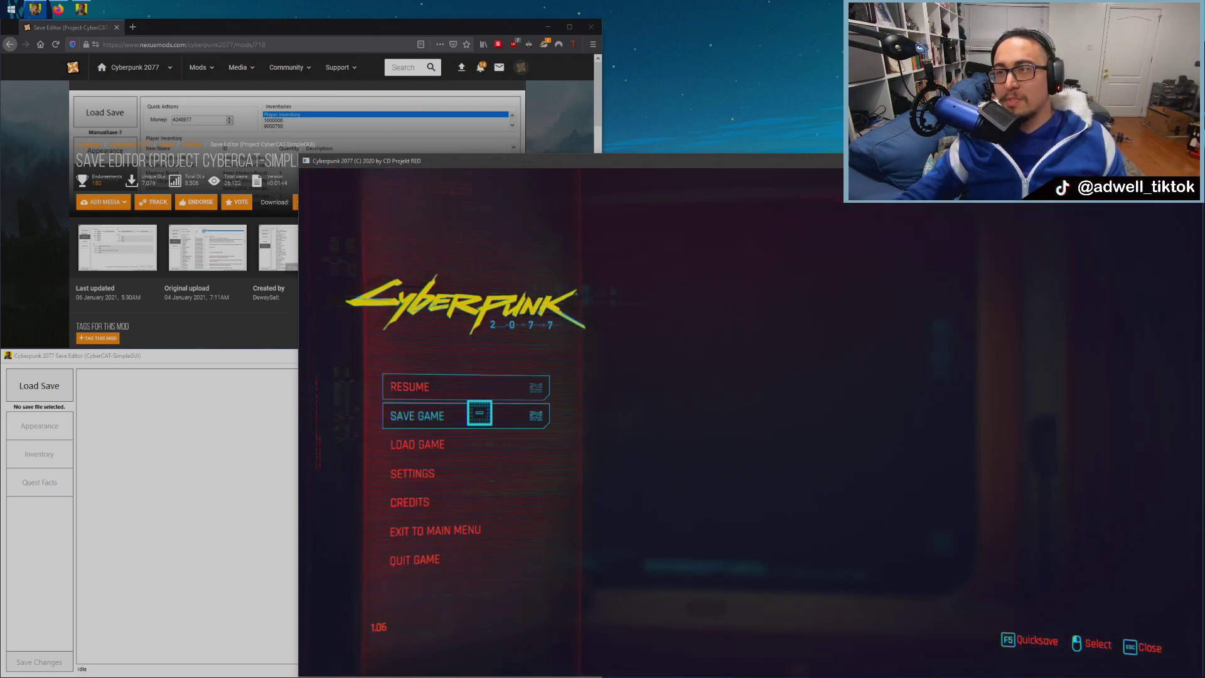
pyautogui.click(479, 411)
pyautogui.click(539, 376)
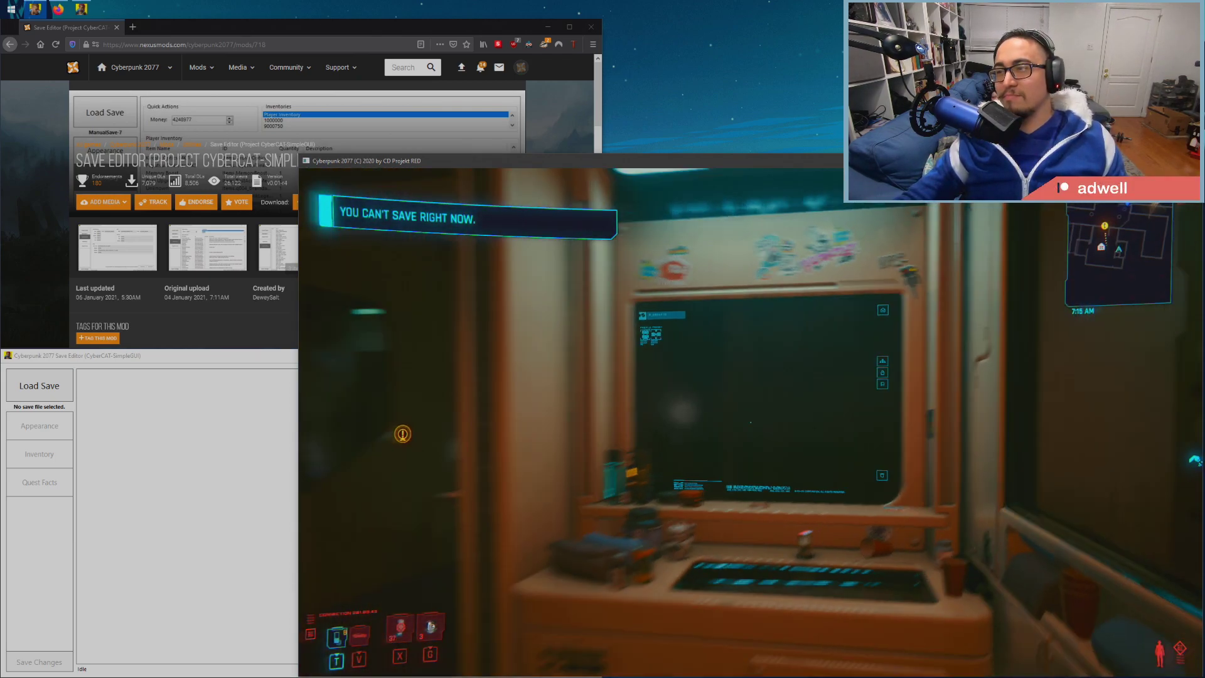
pyautogui.press('Escape')
pyautogui.click(417, 416)
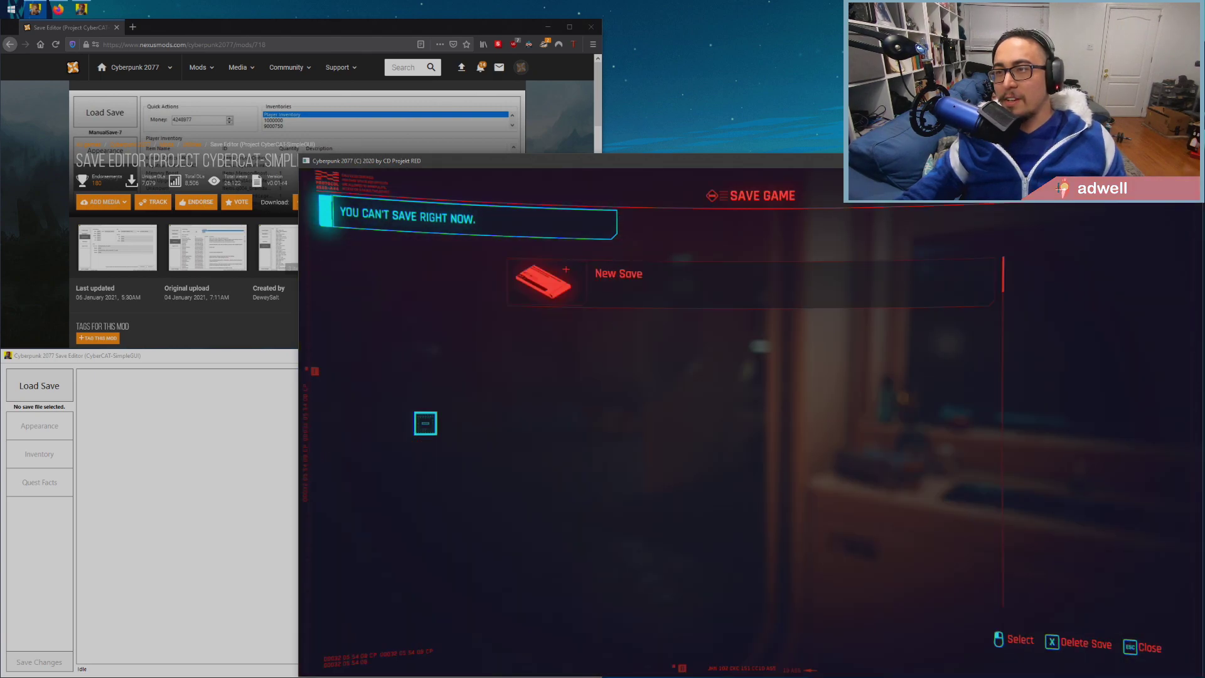
pyautogui.click(619, 280)
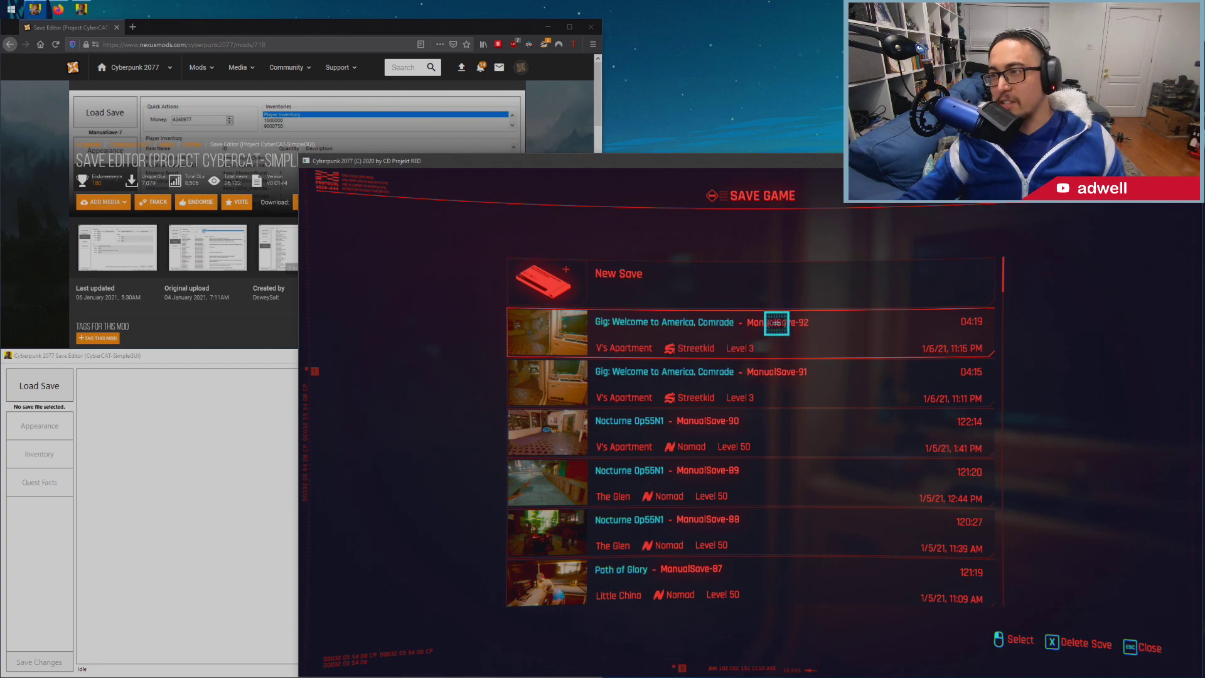
# Switch to the Cyberpunk 2077 Save Editor and move its window up over the clear desktop area
pyautogui.hotkey('alt', 'Tab')
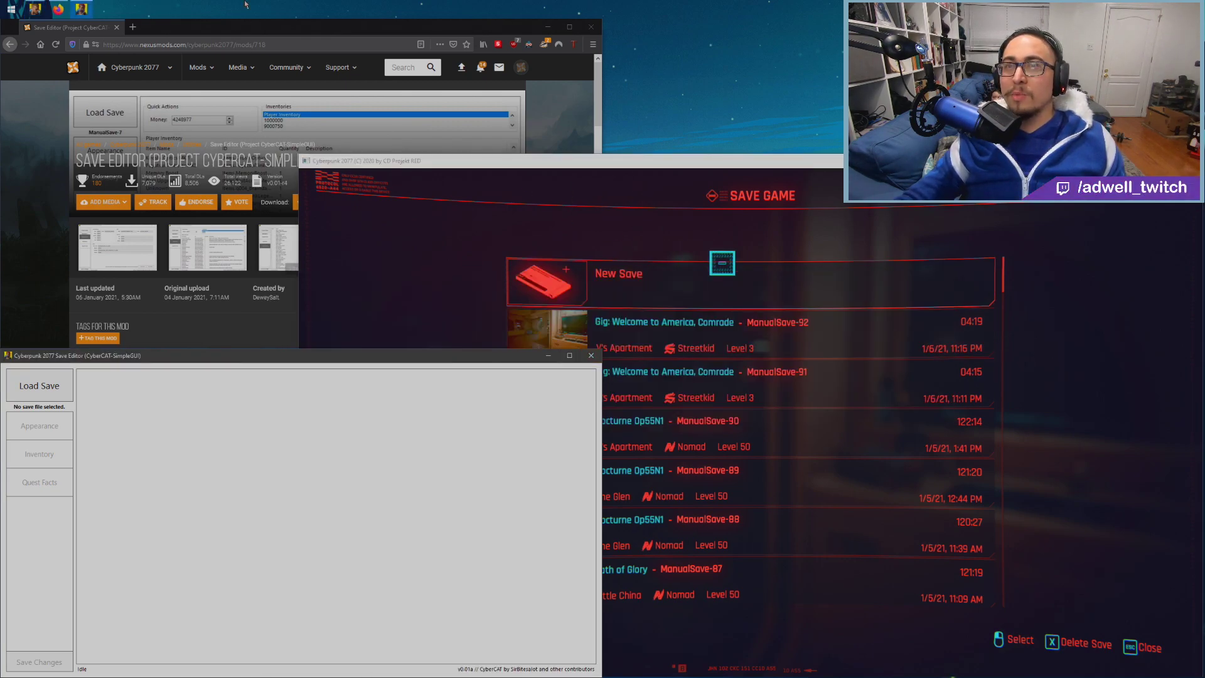
pyautogui.doubleClick(245, 26)
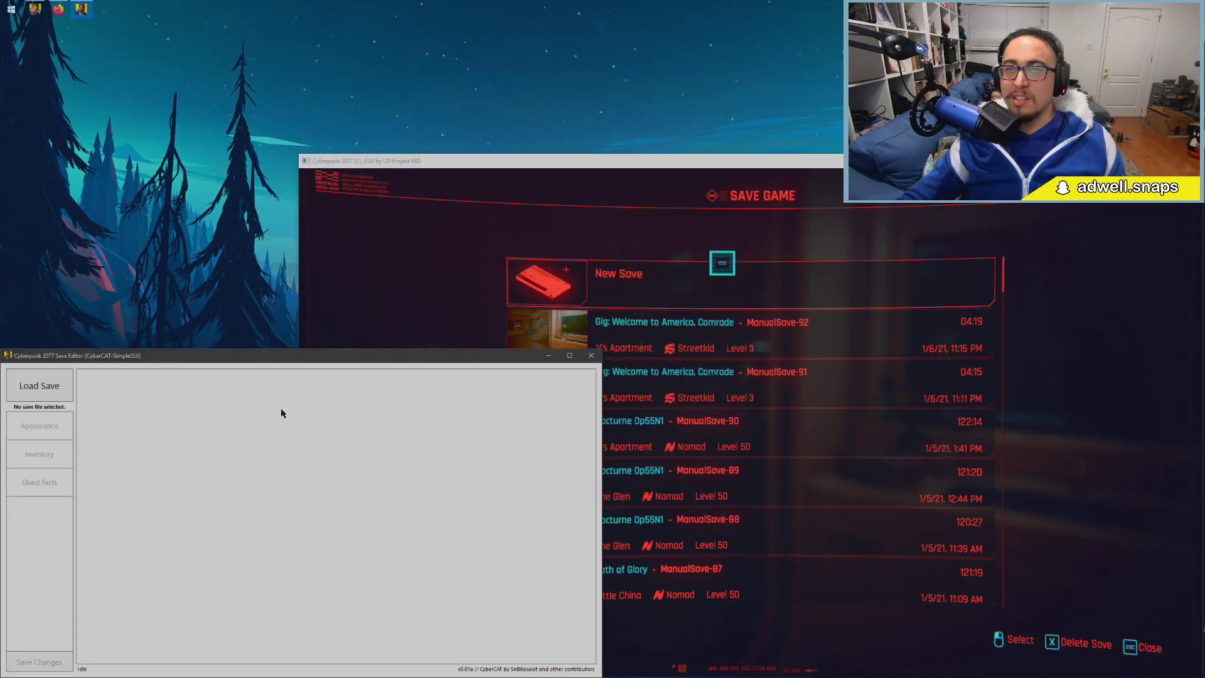
pyautogui.moveTo(277, 358); pyautogui.dragTo(344, 120)
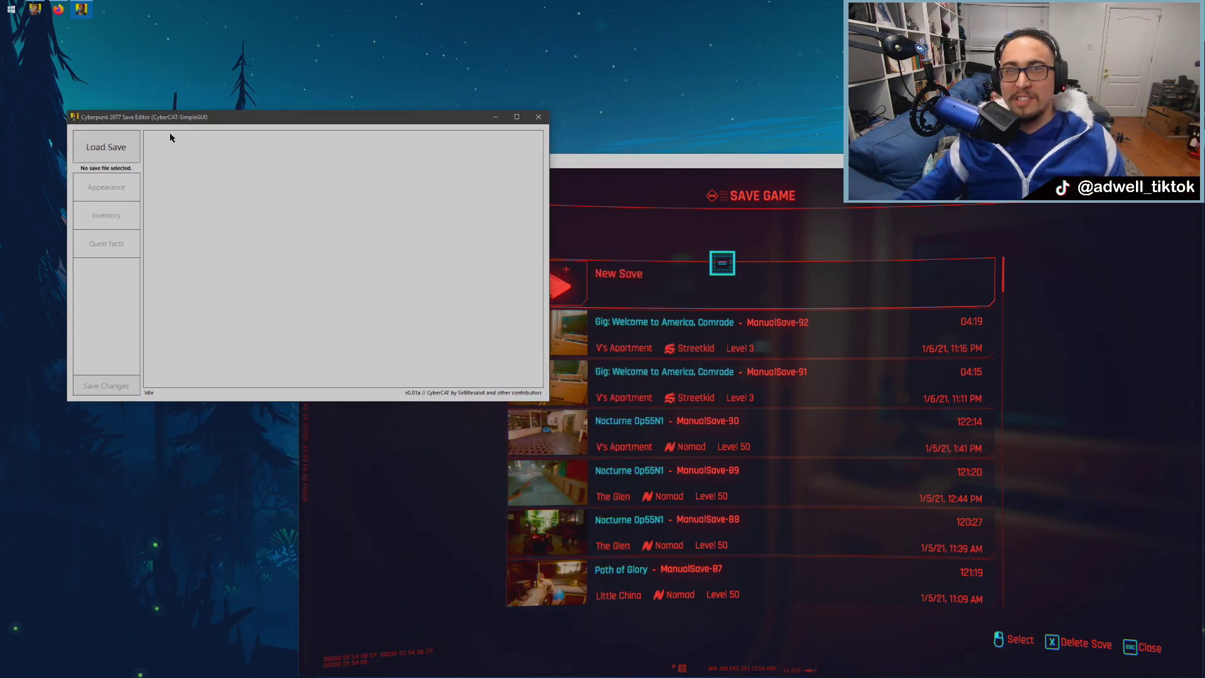
# Start loading a save in the editor and move the file dialog below the Load Save control
pyautogui.click(108, 145)
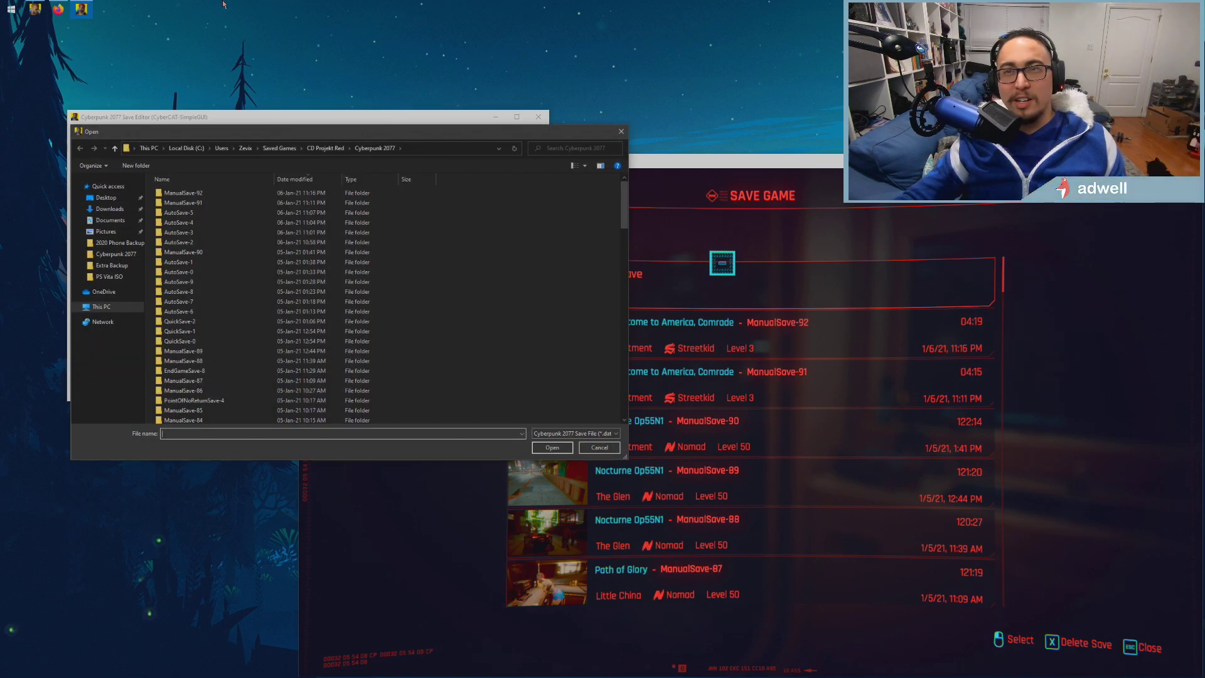
pyautogui.moveTo(228, 135); pyautogui.dragTo(258, 267)
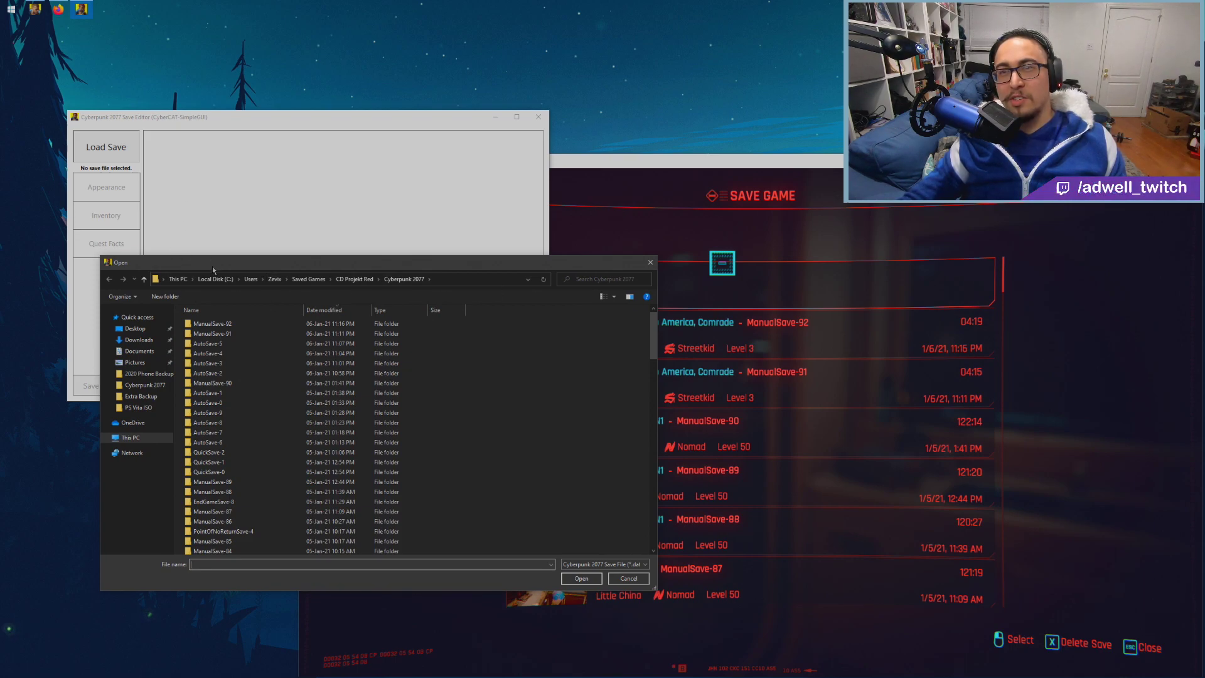
pyautogui.moveTo(213, 269); pyautogui.dragTo(206, 292)
pyautogui.moveTo(405, 287); pyautogui.dragTo(358, 246)
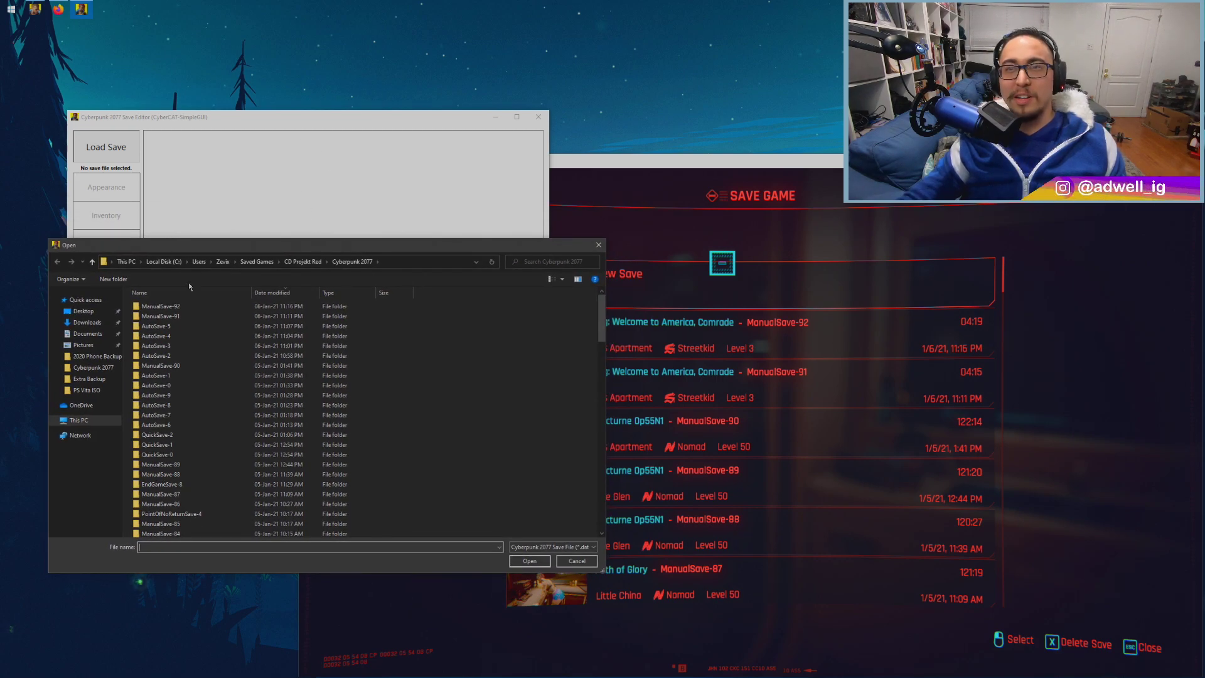
# Look inside the ManualSave-92 folder for its save file, and return to the Cyberpunk 2077 saves folder
pyautogui.doubleClick(160, 306)
pyautogui.moveTo(219, 248); pyautogui.dragTo(275, 222)
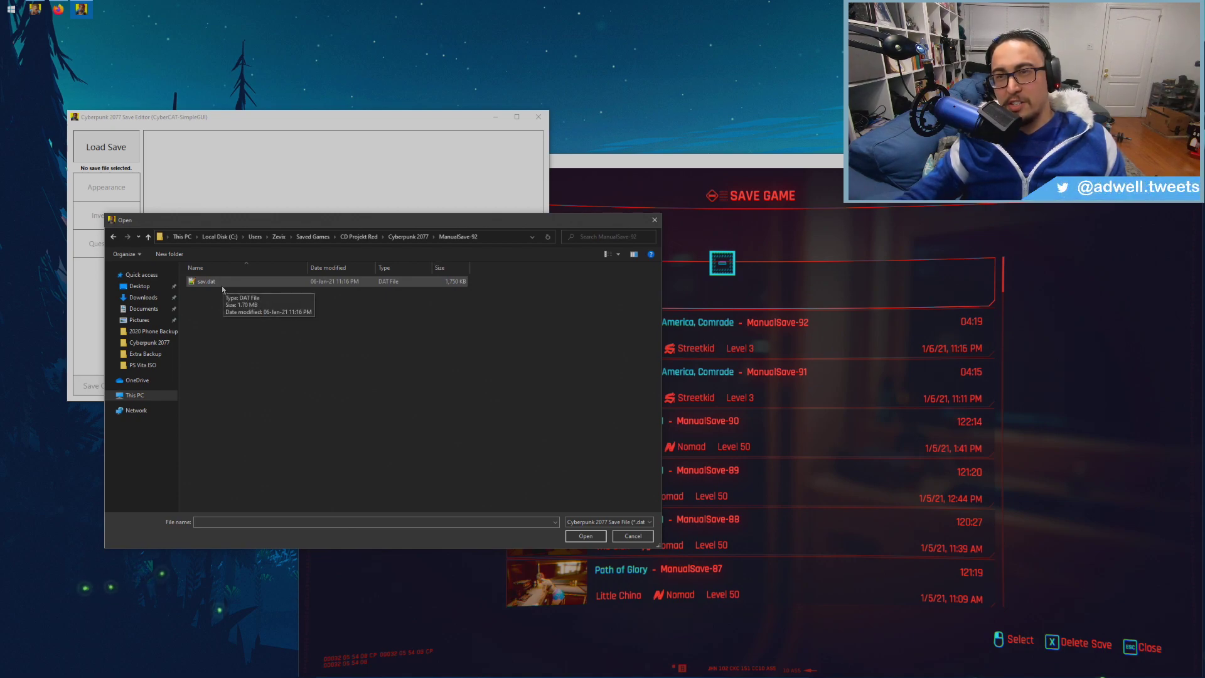
pyautogui.click(150, 236)
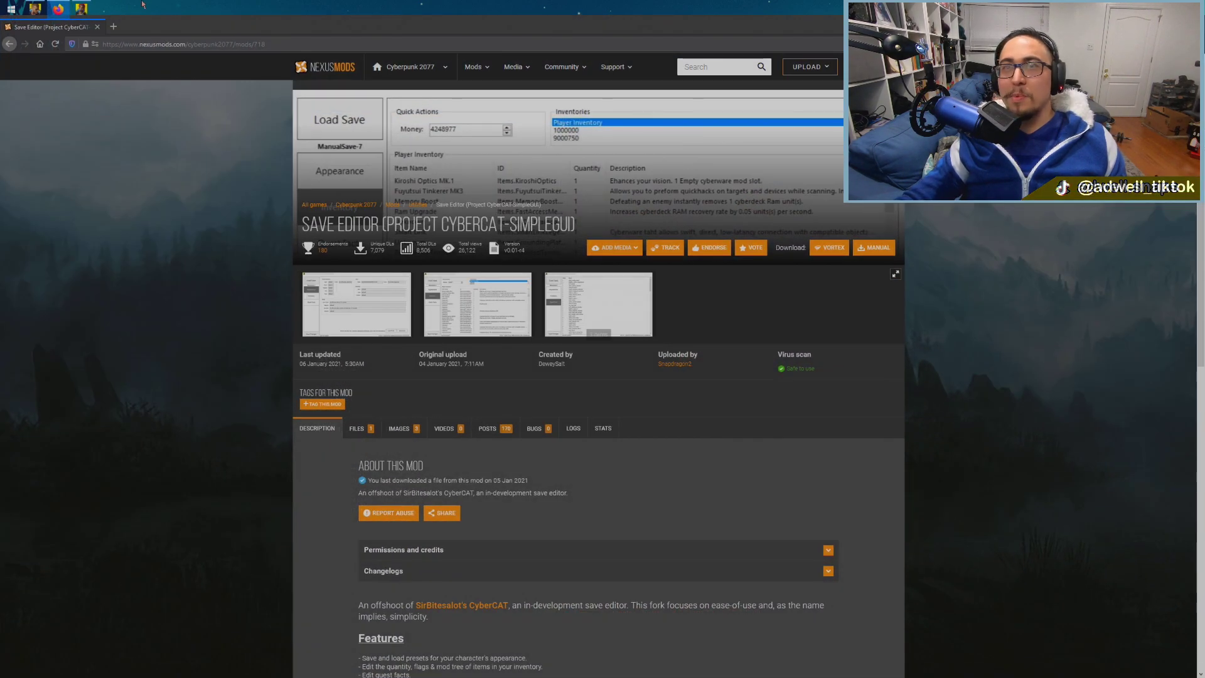
# Switch back to the Cyberpunk 2077 game and exit to its main menu, discarding unsaved progress
pyautogui.click(81, 8)
pyautogui.click(39, 9)
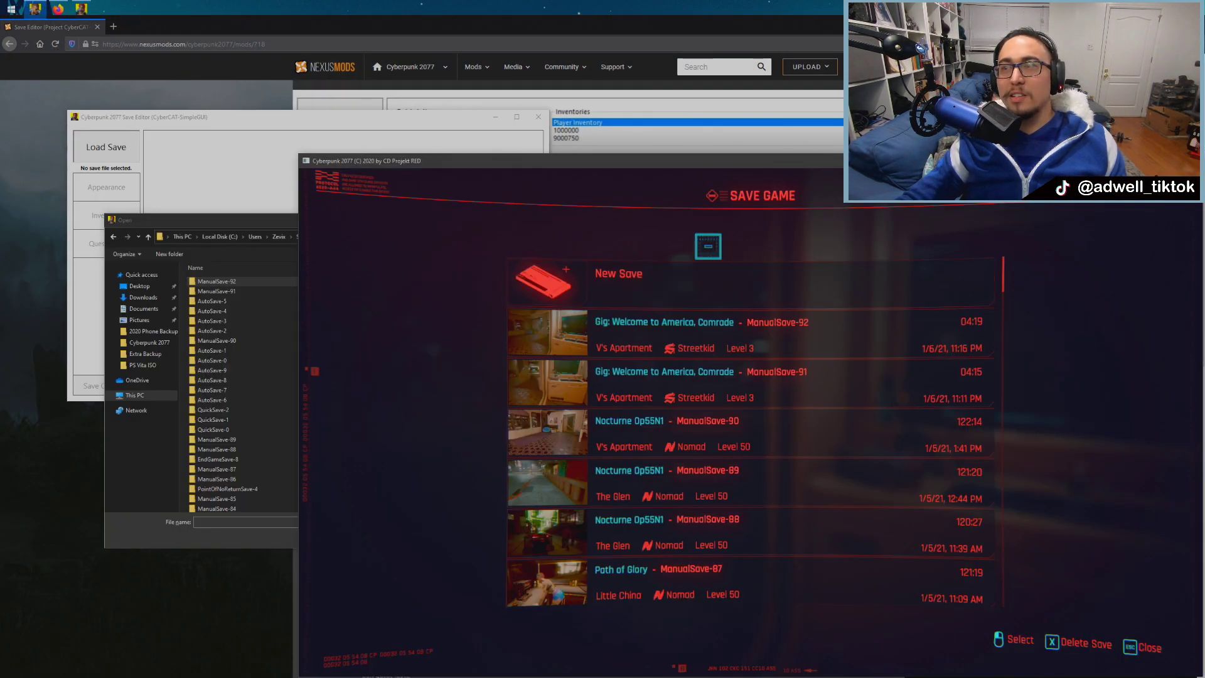
pyautogui.press('Escape')
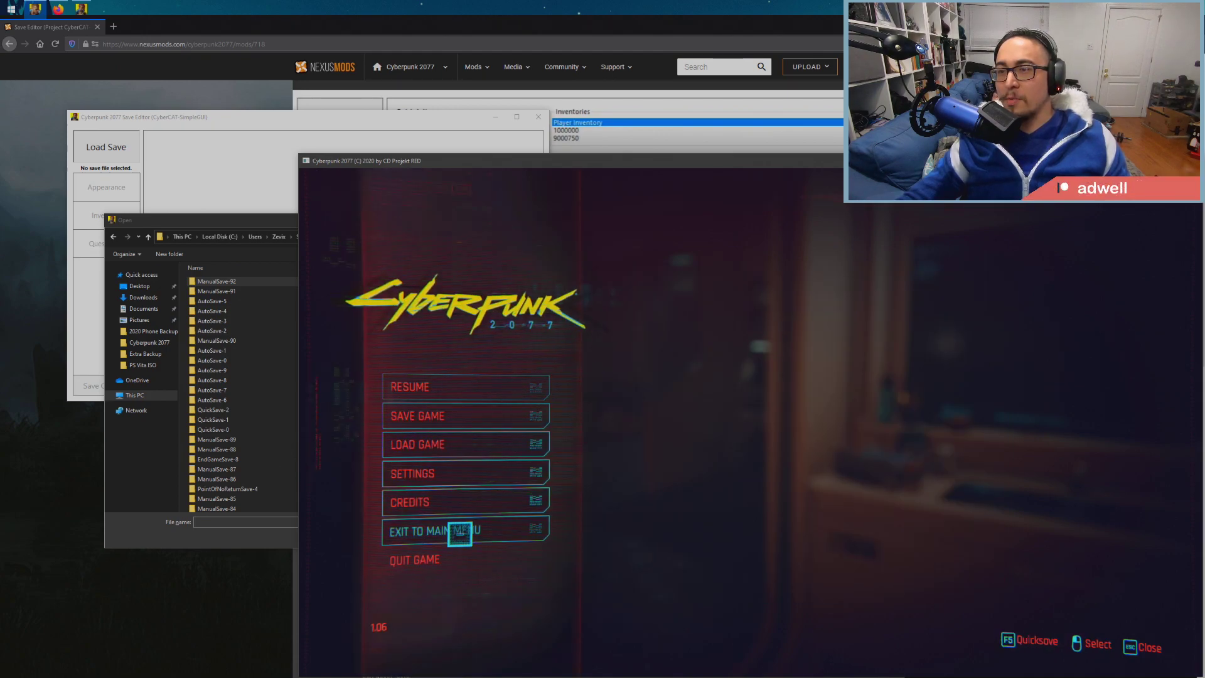
pyautogui.click(465, 532)
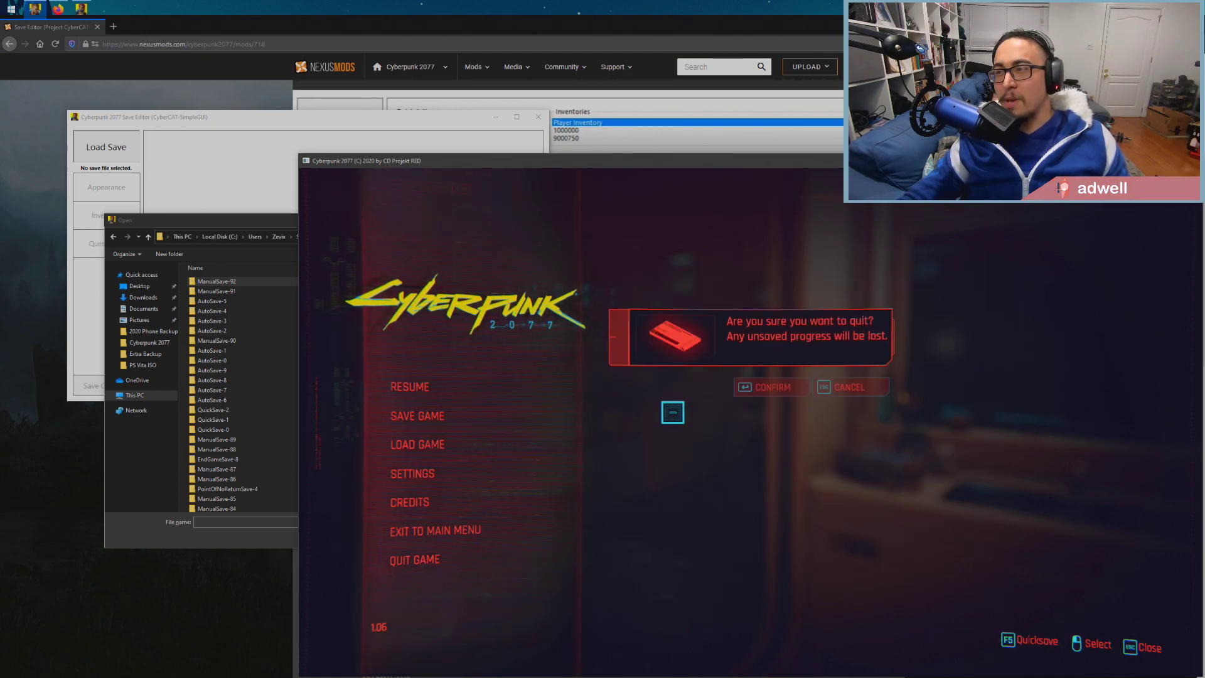
pyautogui.click(779, 386)
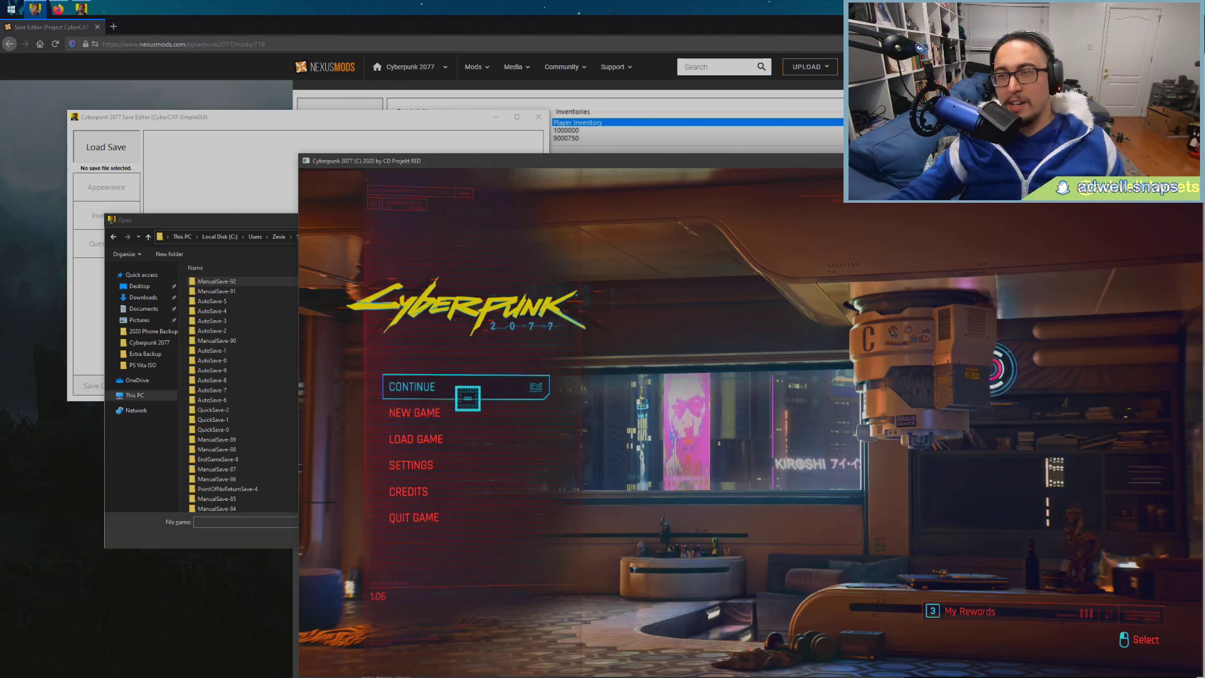
# Start a new game with the Corpo lifepath and the female body type
pyautogui.click(464, 411)
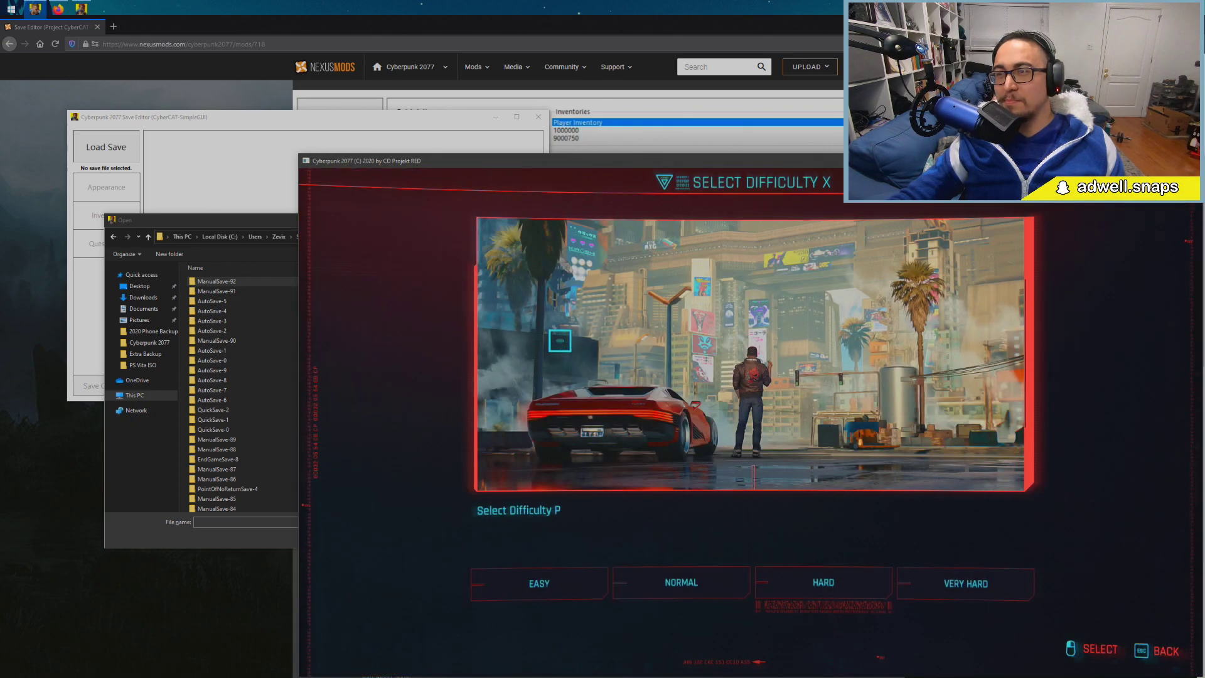
pyautogui.click(1091, 643)
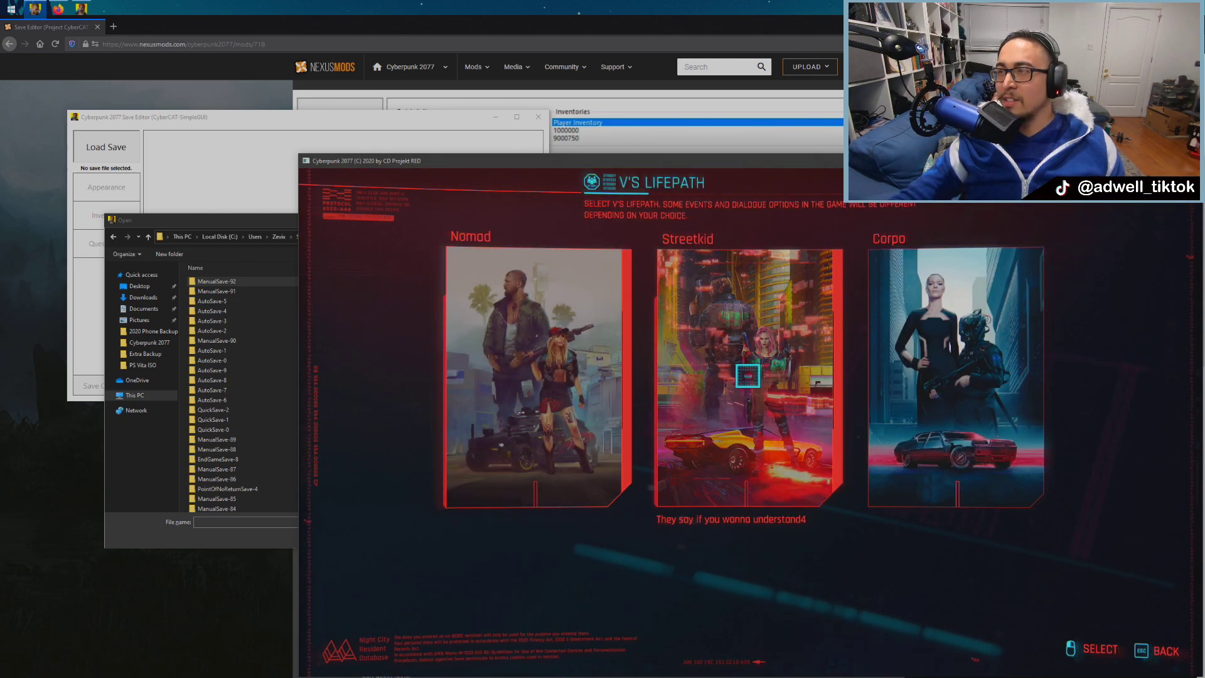
pyautogui.click(948, 367)
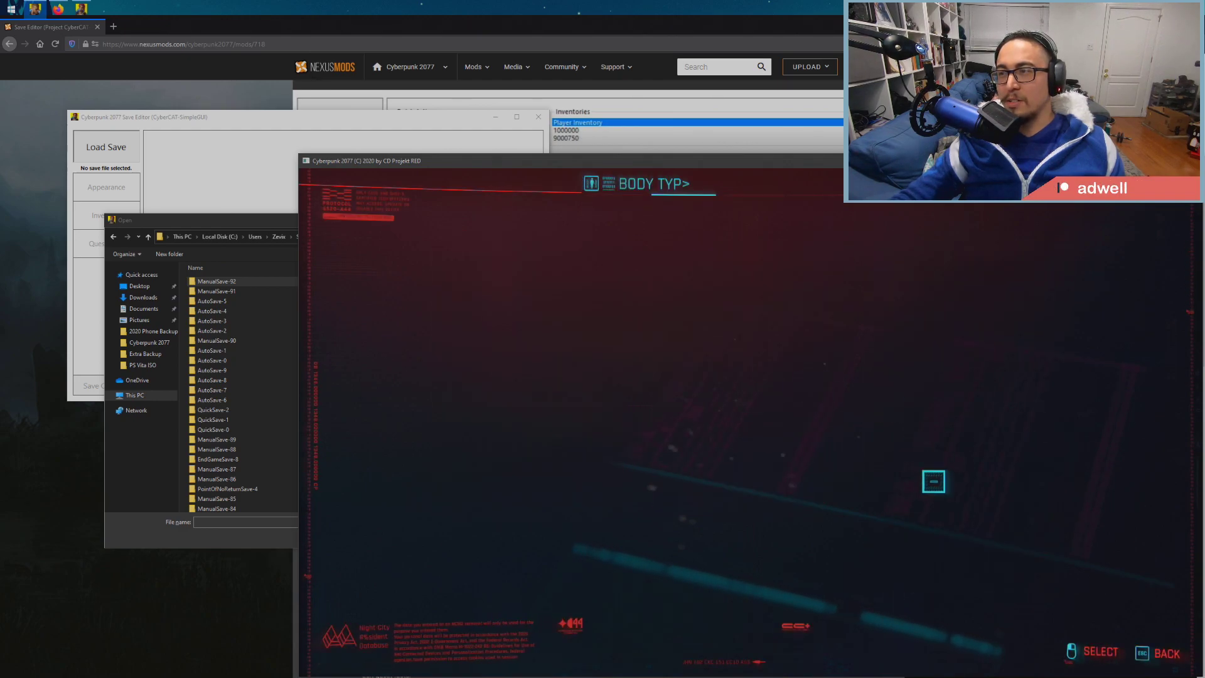
pyautogui.click(855, 396)
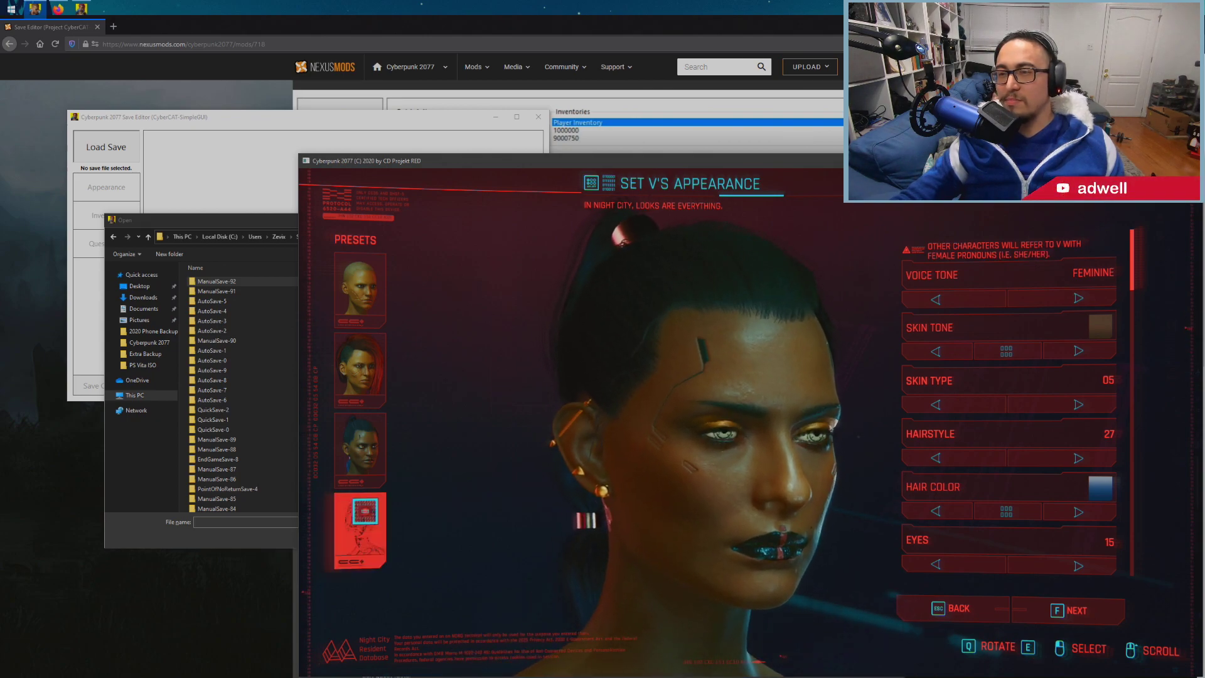
# Randomize V's appearance several times with the random preset and accept the resulting look
pyautogui.click(377, 524)
pyautogui.click(376, 525)
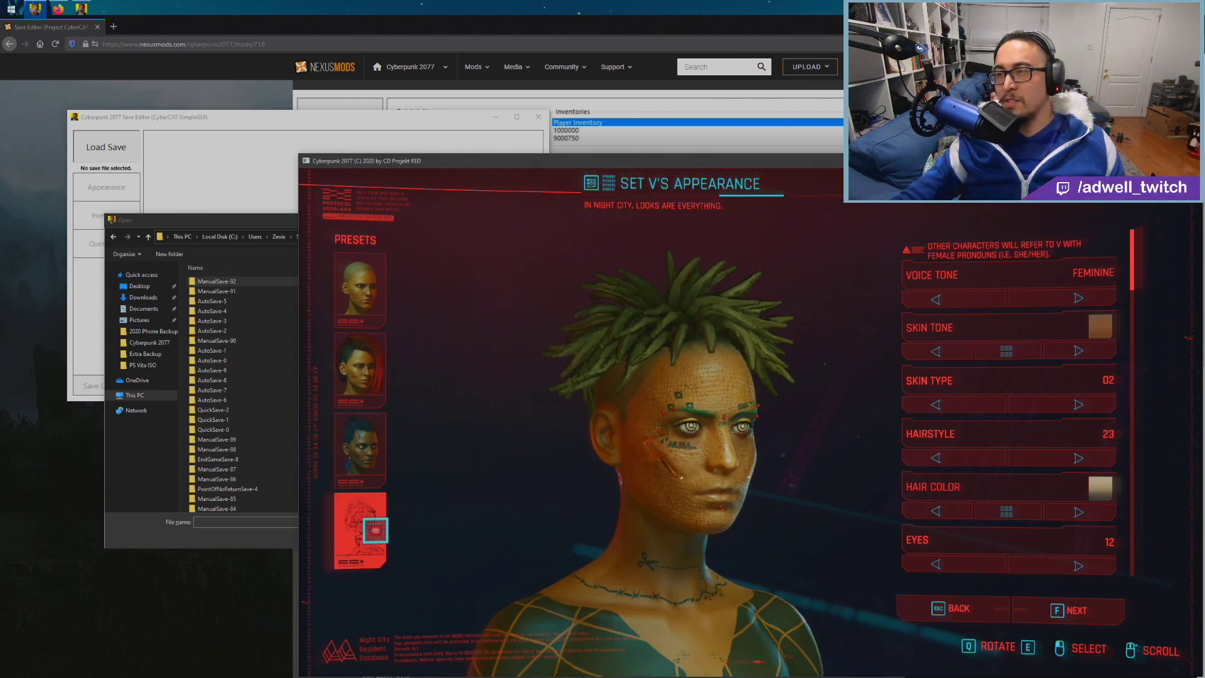
pyautogui.click(377, 524)
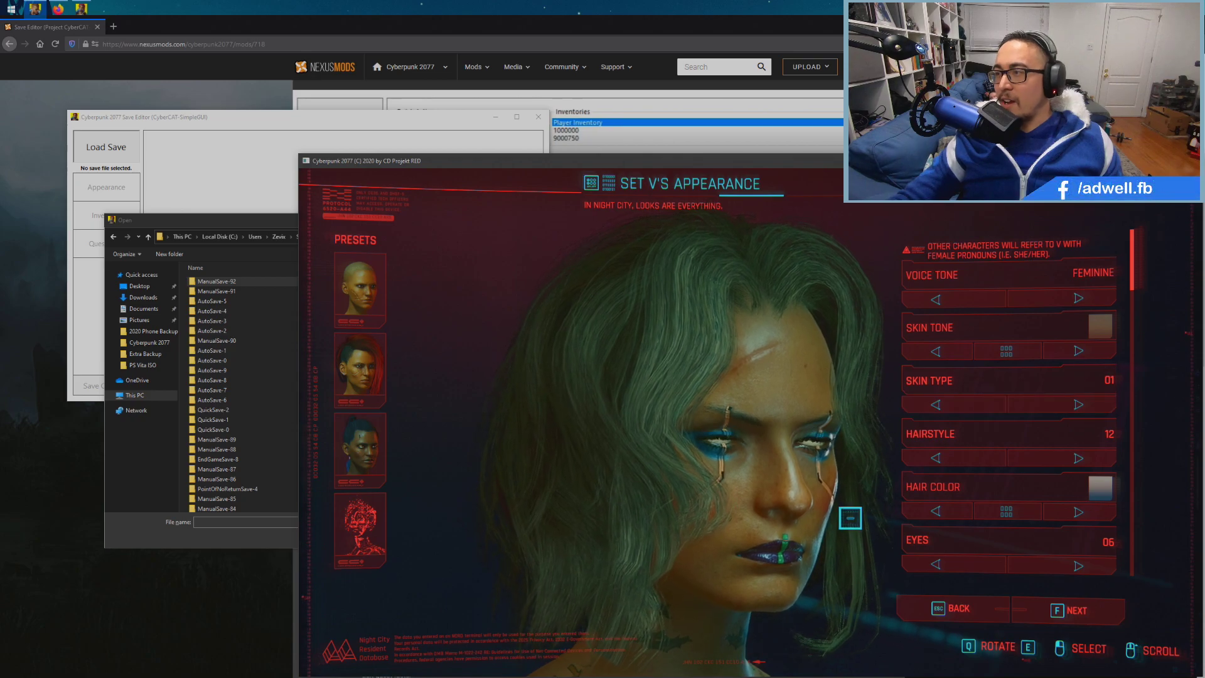
pyautogui.scroll(-6, 976, 505)
pyautogui.press('f')
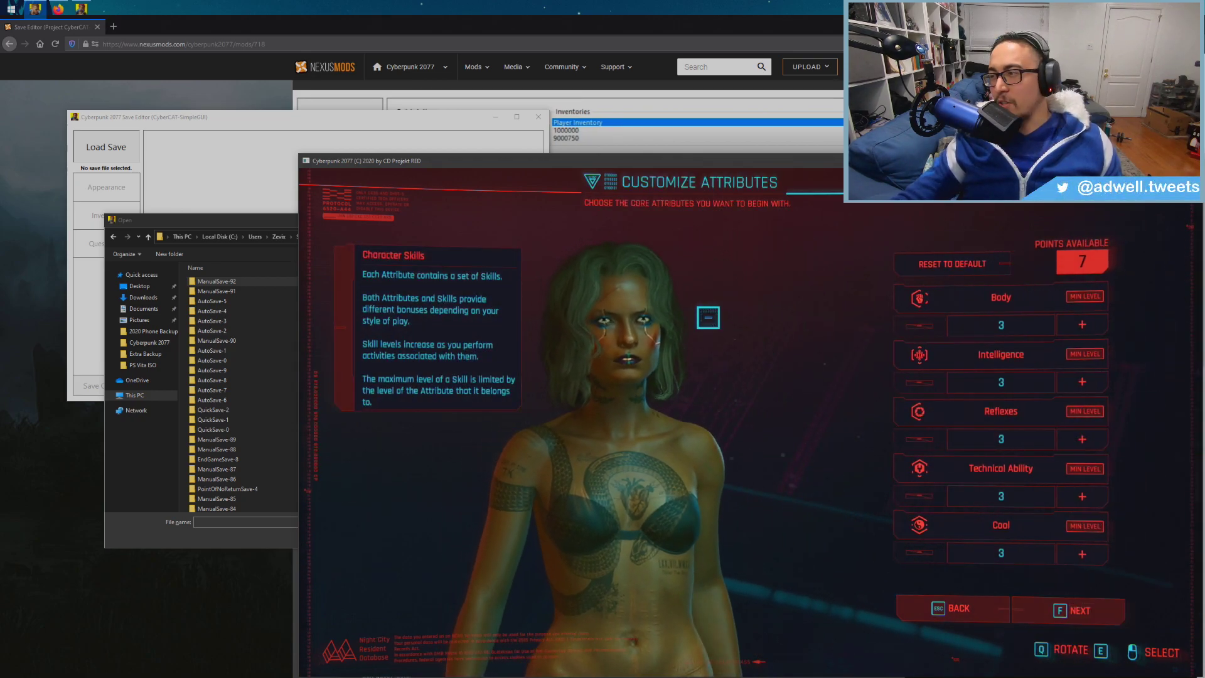
# Leave all attributes at 3 with the points unspent, and confirm the character summary
pyautogui.click(1076, 611)
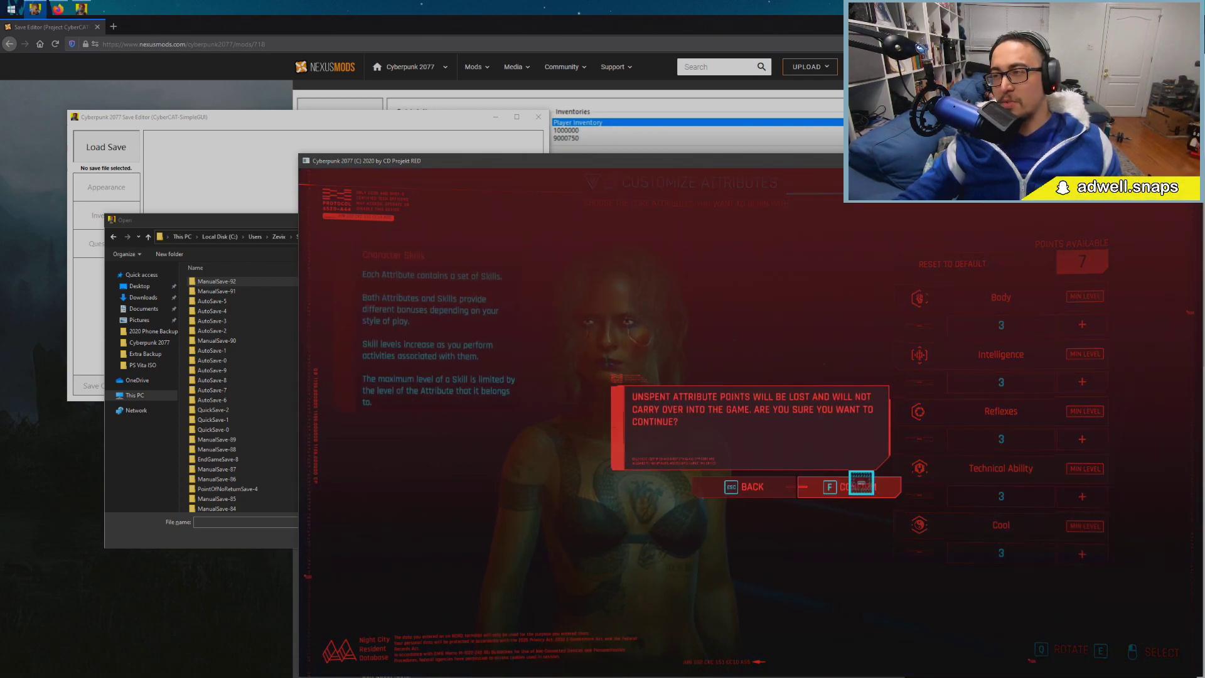
pyautogui.click(861, 484)
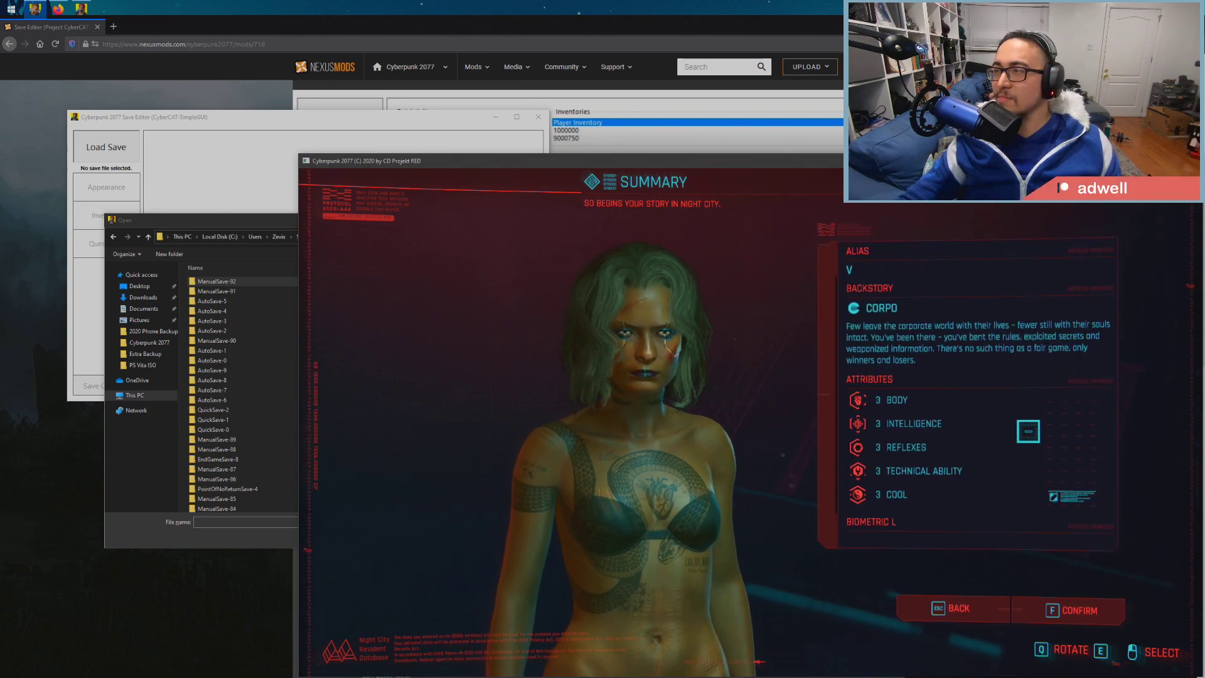
pyautogui.click(1069, 610)
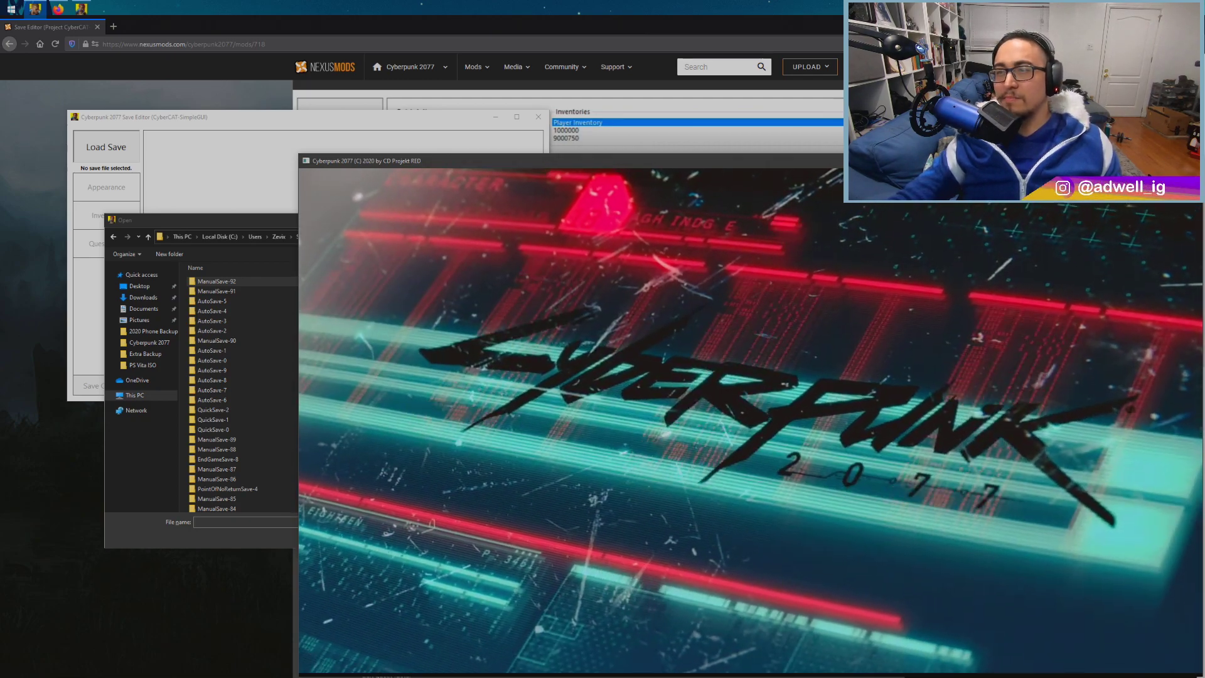
# Get through the opening scene and answer the incoming call
pyautogui.press('space')
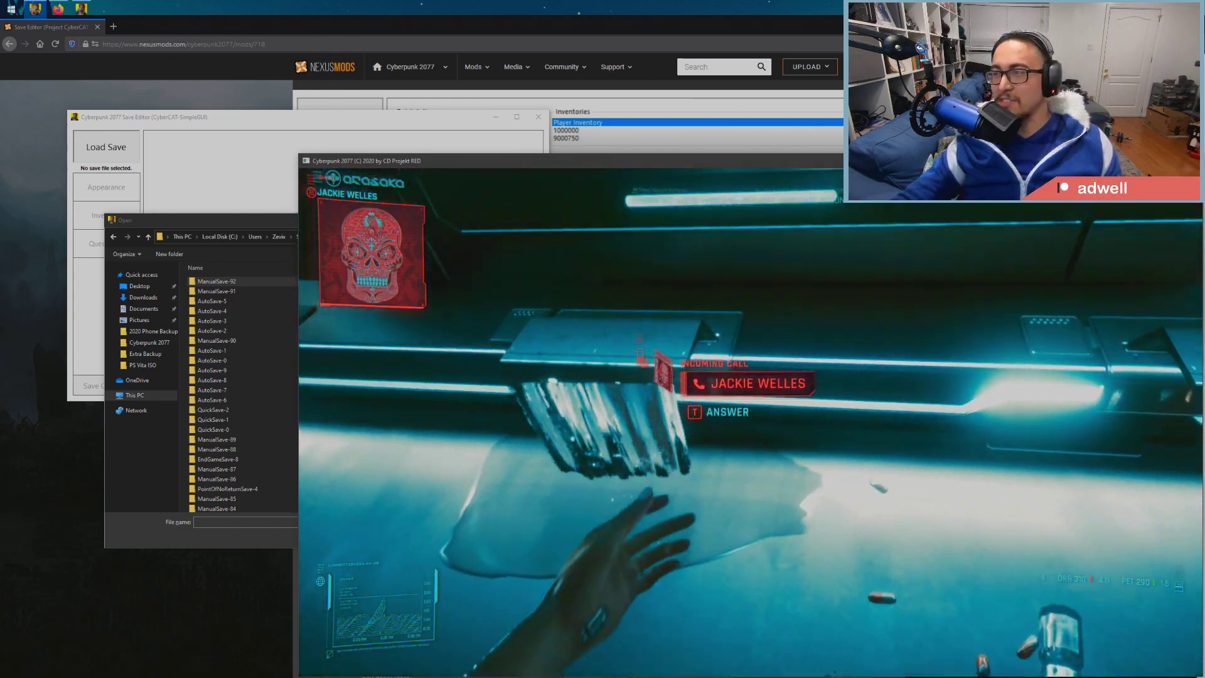
pyautogui.press('t')
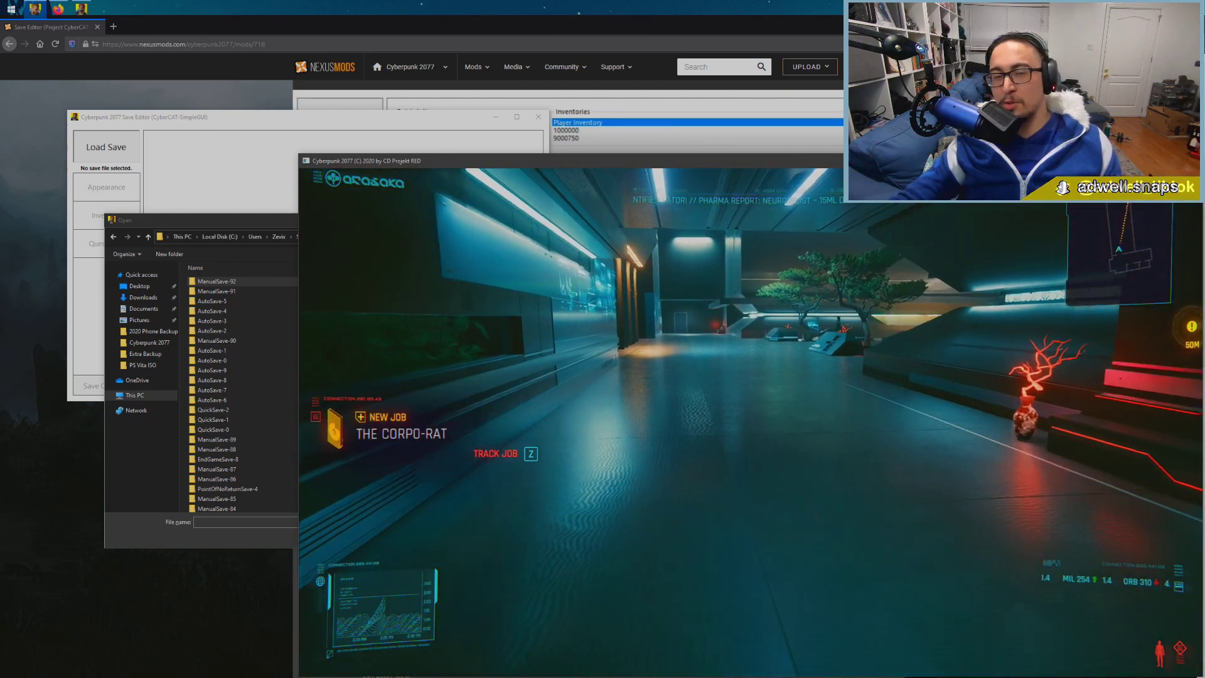
# Save the Corpo playthrough as a new save and bring up the list of loadable saves
pyautogui.press('Escape')
pyautogui.click(422, 493)
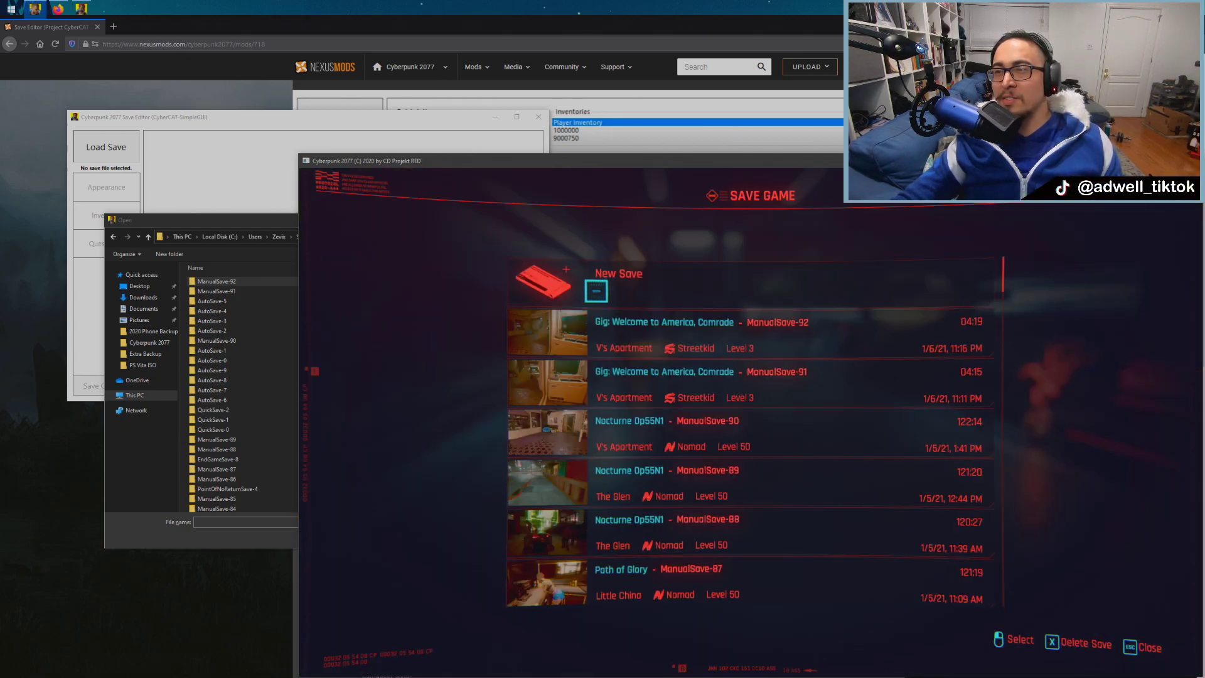
pyautogui.click(597, 283)
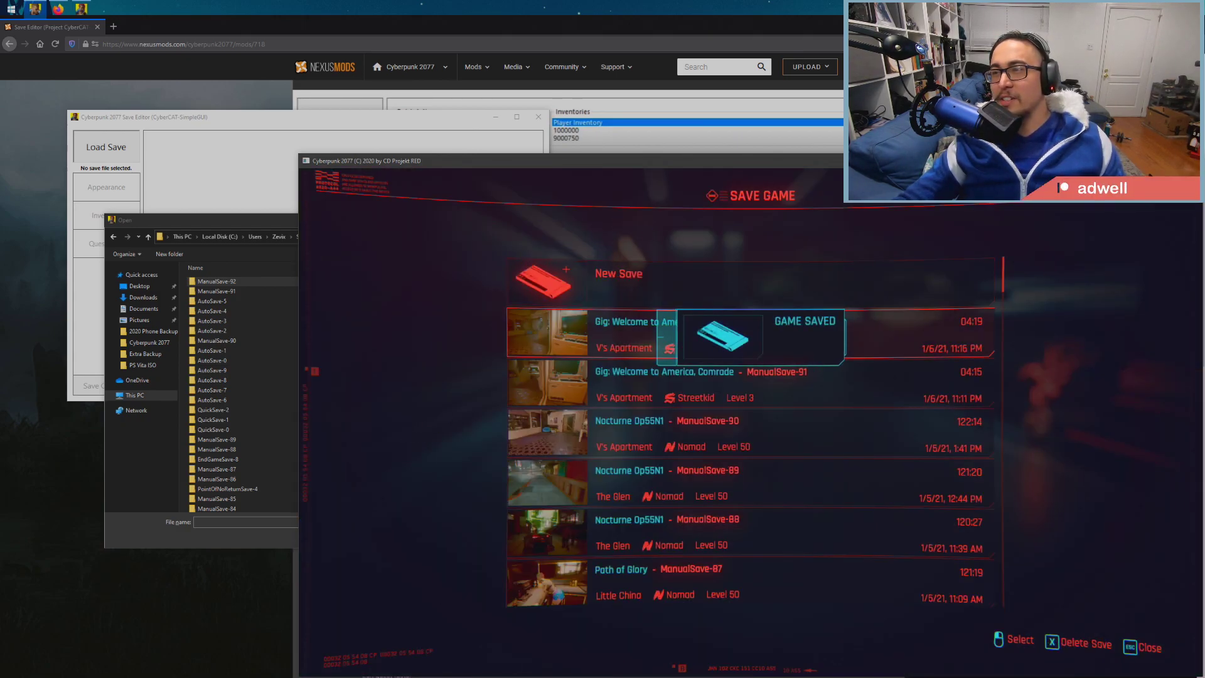
pyautogui.press('Escape')
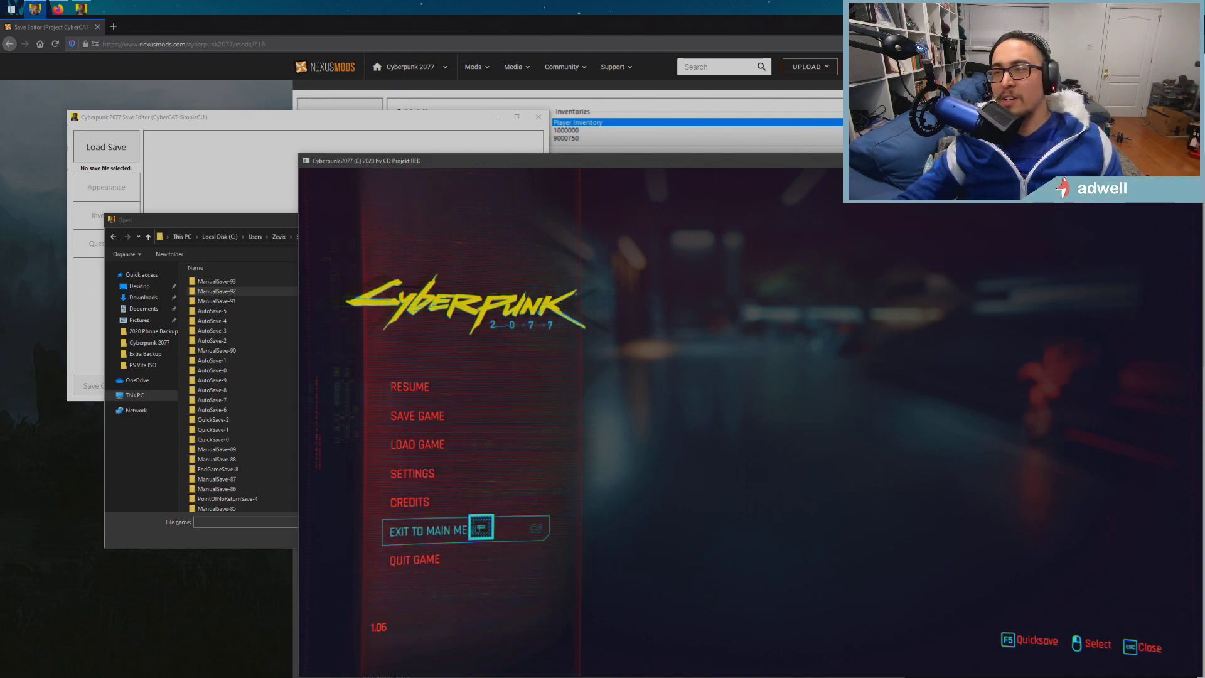
pyautogui.click(457, 445)
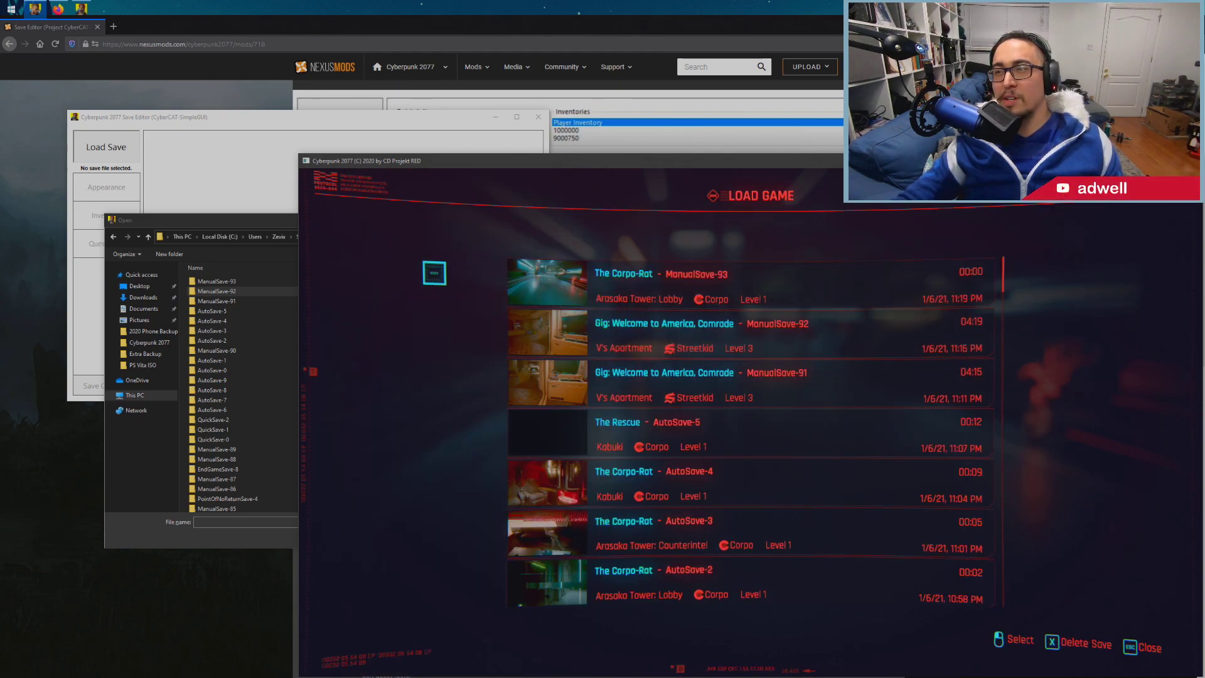
# Switch to the save editor's file dialog and open the ManualSave-93 folder
pyautogui.hotkey('alt', 'Tab')
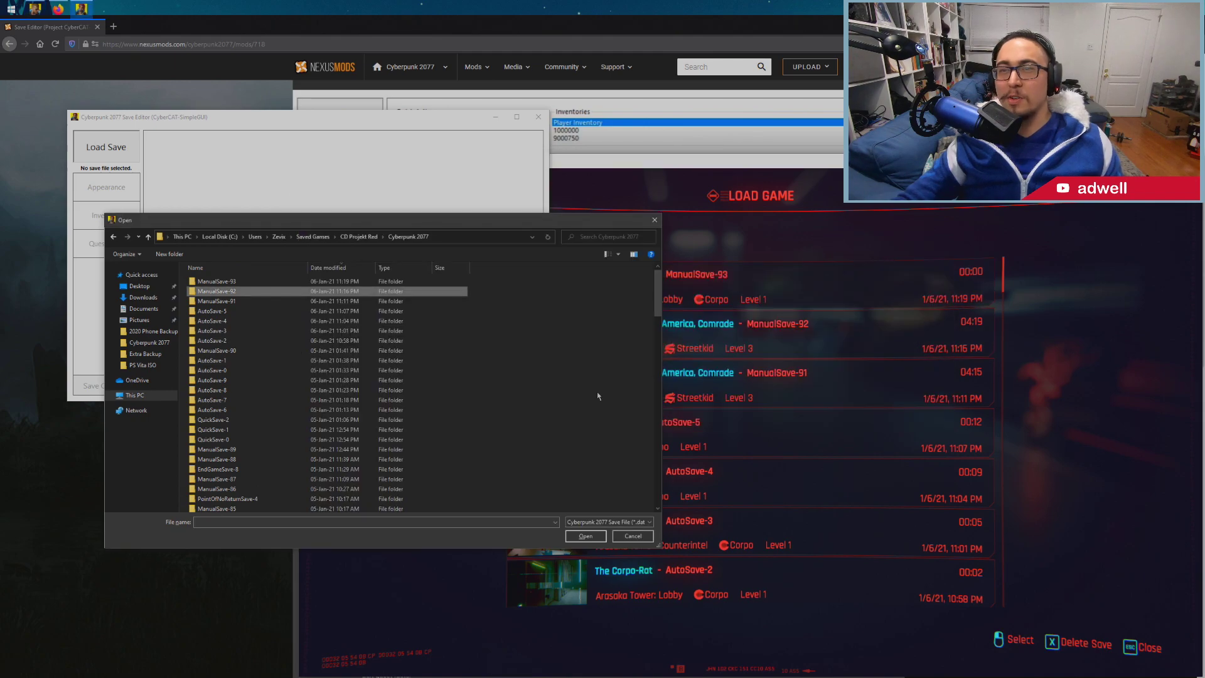
pyautogui.click(234, 285)
pyautogui.doubleClick(233, 282)
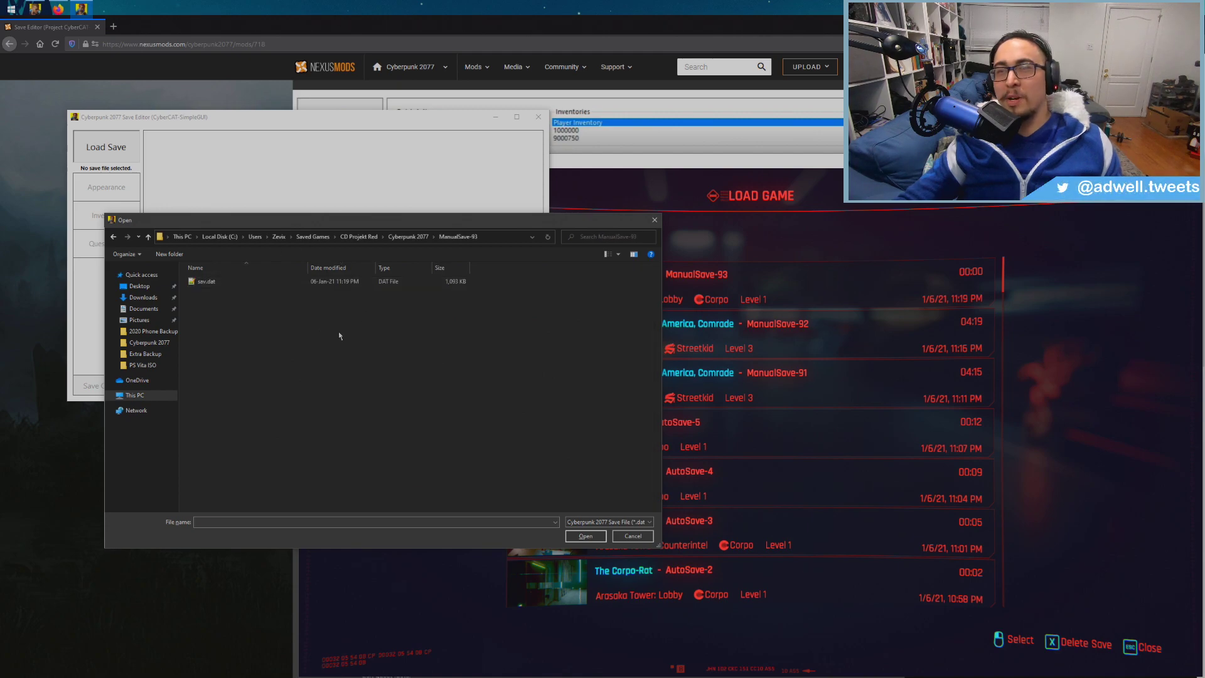
# Load the sav.dat file of ManualSave-93 and export its appearance to the Desktop as a preset named New Appearance
pyautogui.click(239, 281)
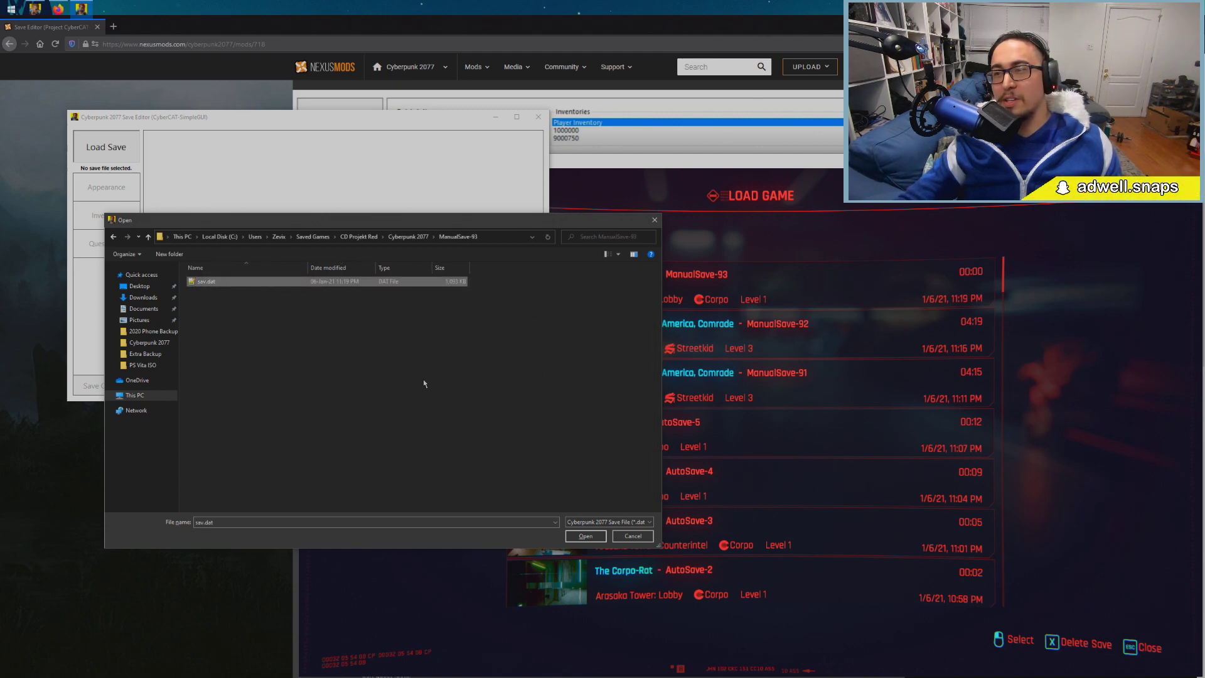
pyautogui.click(586, 535)
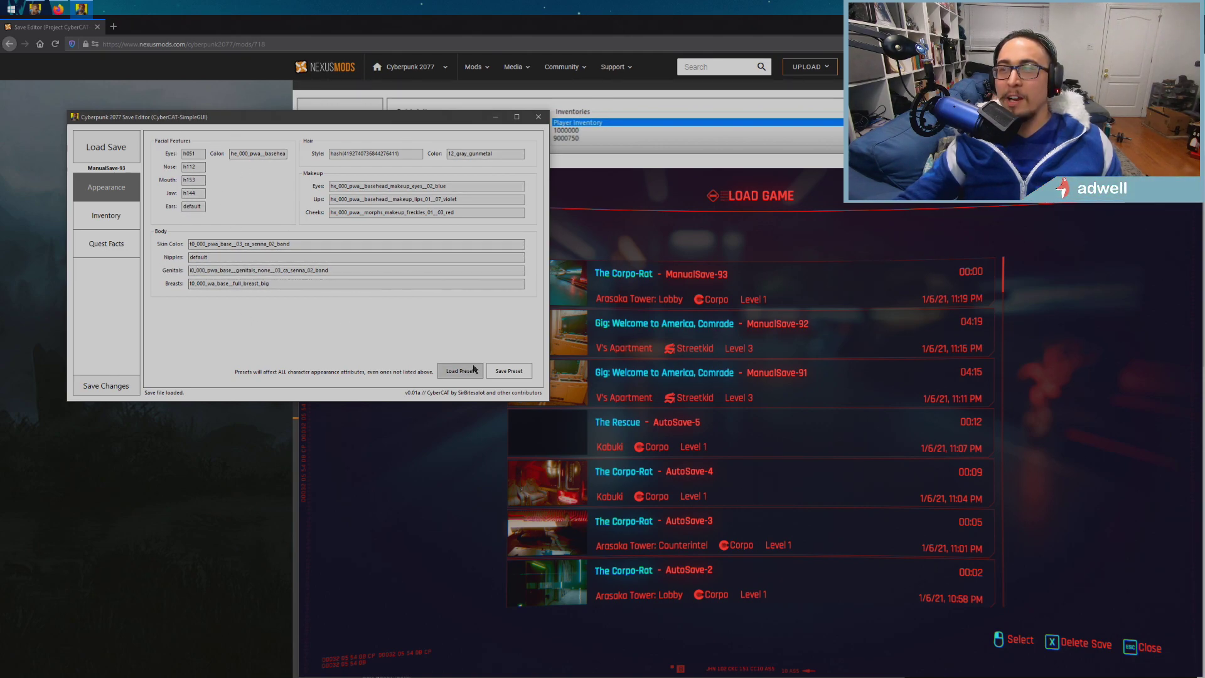
pyautogui.click(507, 371)
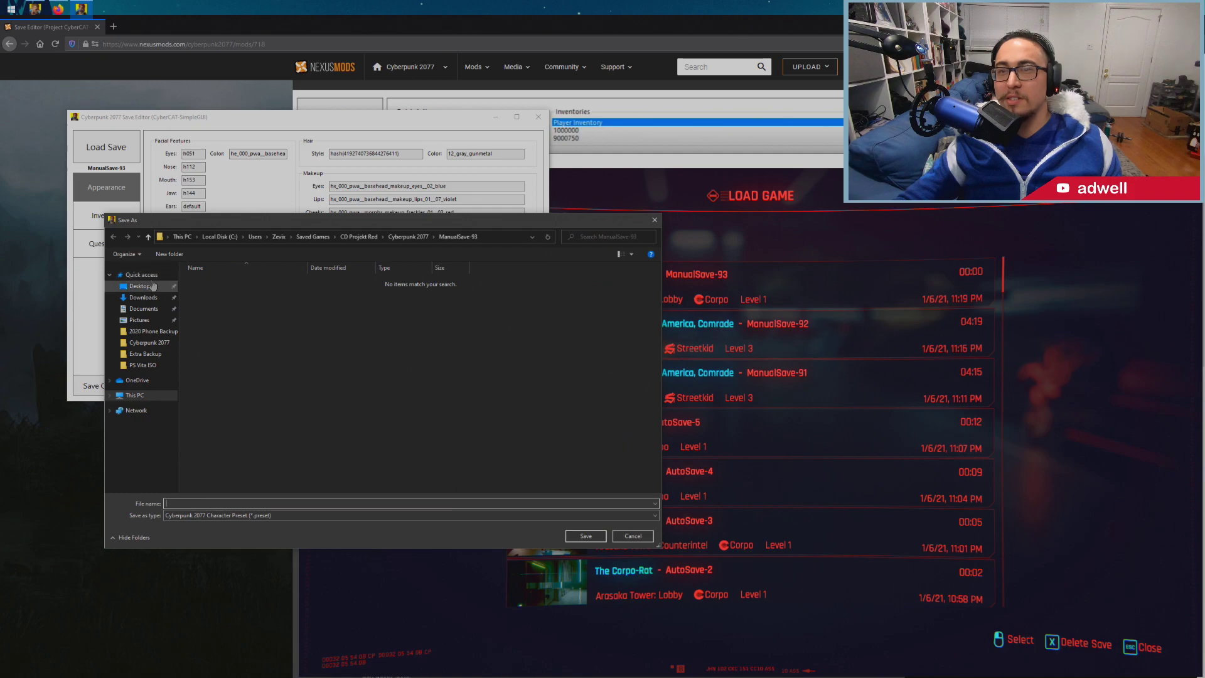
pyautogui.click(153, 286)
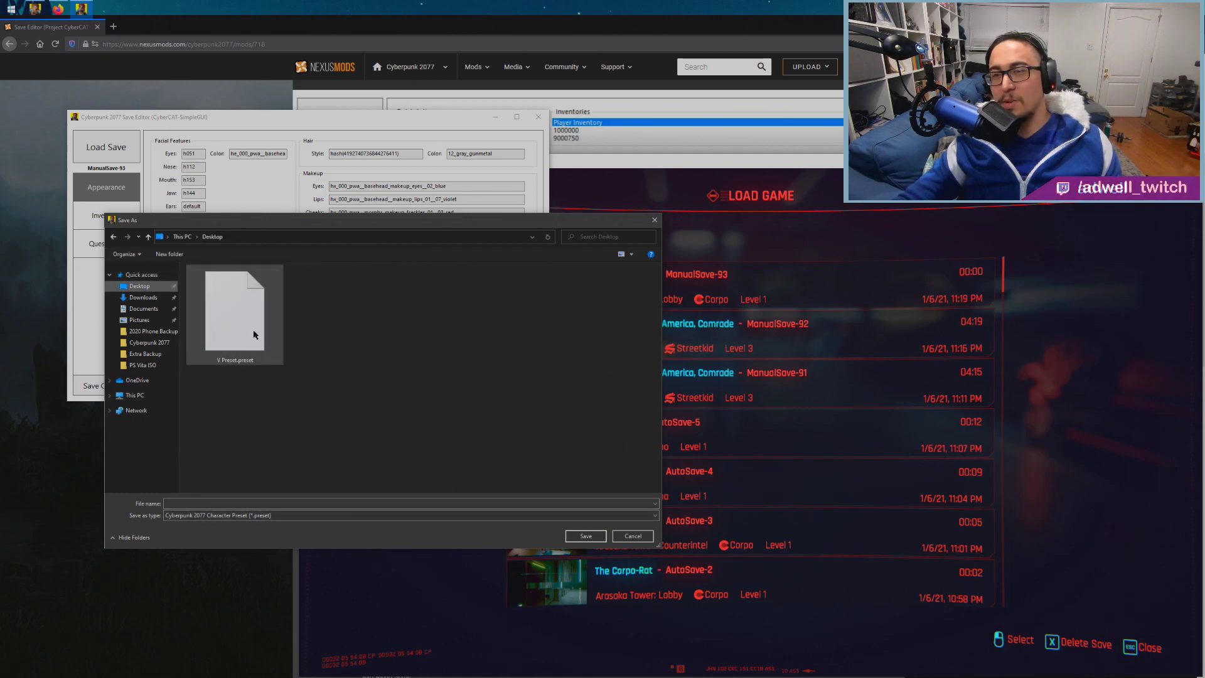
pyautogui.click(216, 501)
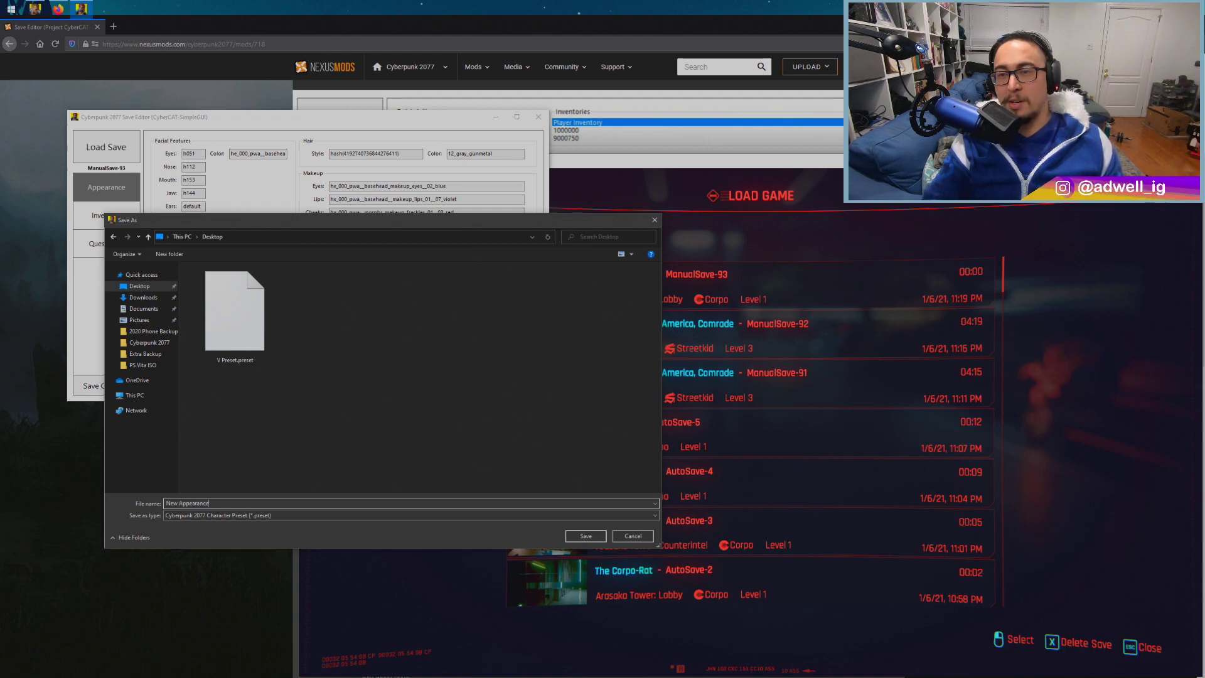
pyautogui.write('New Appearance')
pyautogui.press('Return')
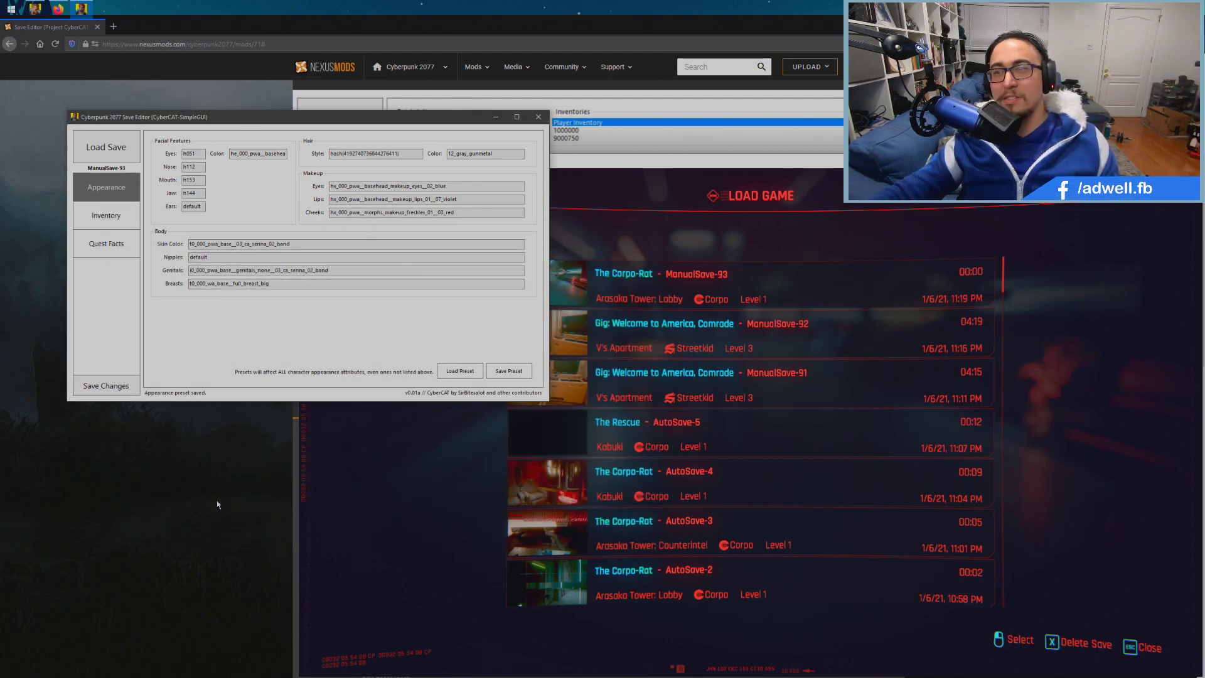
# Load the sav.dat file of ManualSave-92 and apply the New Appearance preset from the Desktop to it
pyautogui.click(106, 146)
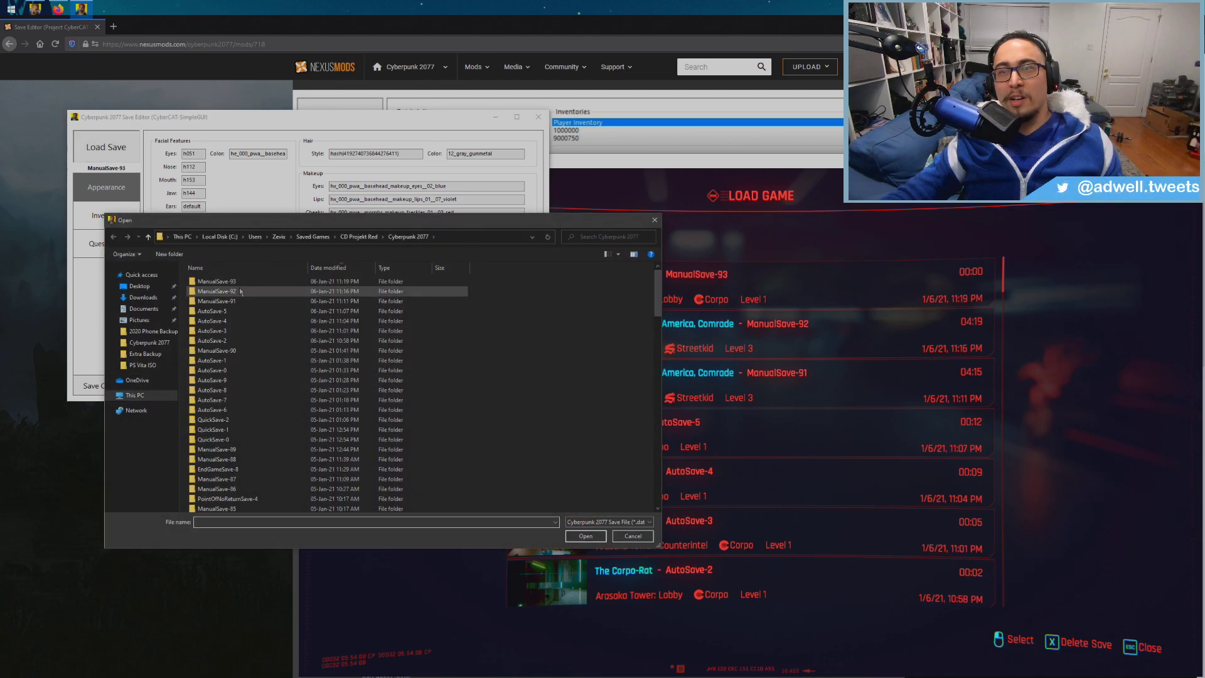
pyautogui.doubleClick(237, 292)
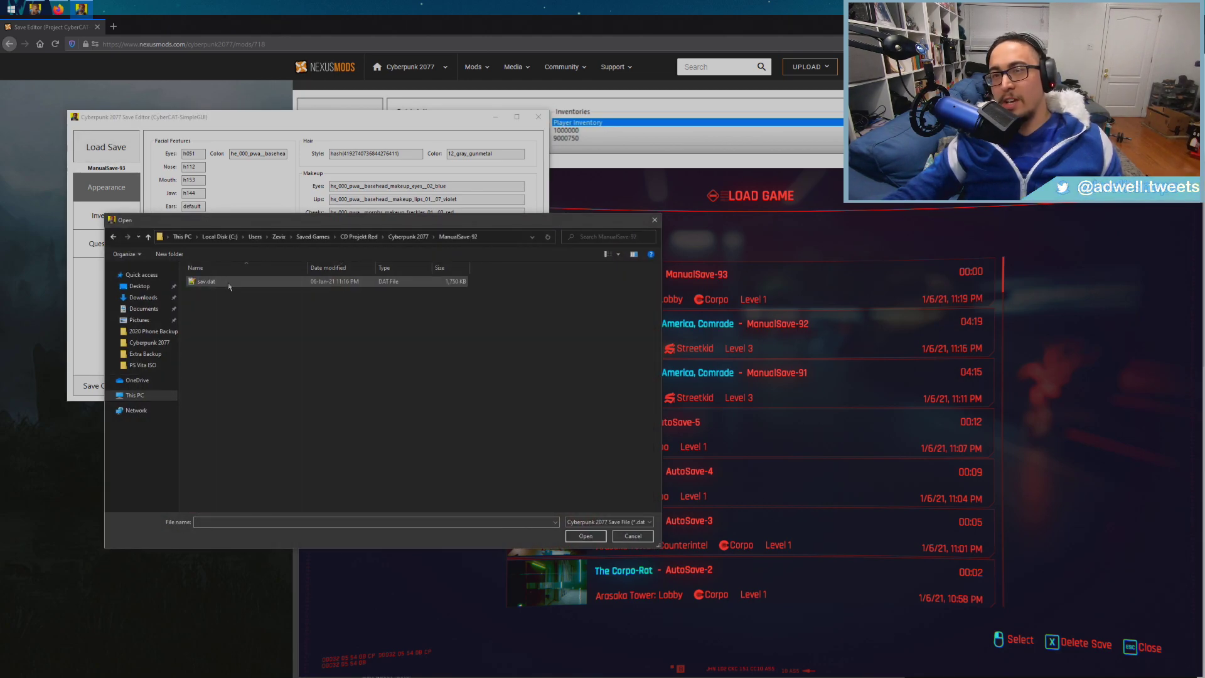
pyautogui.doubleClick(232, 283)
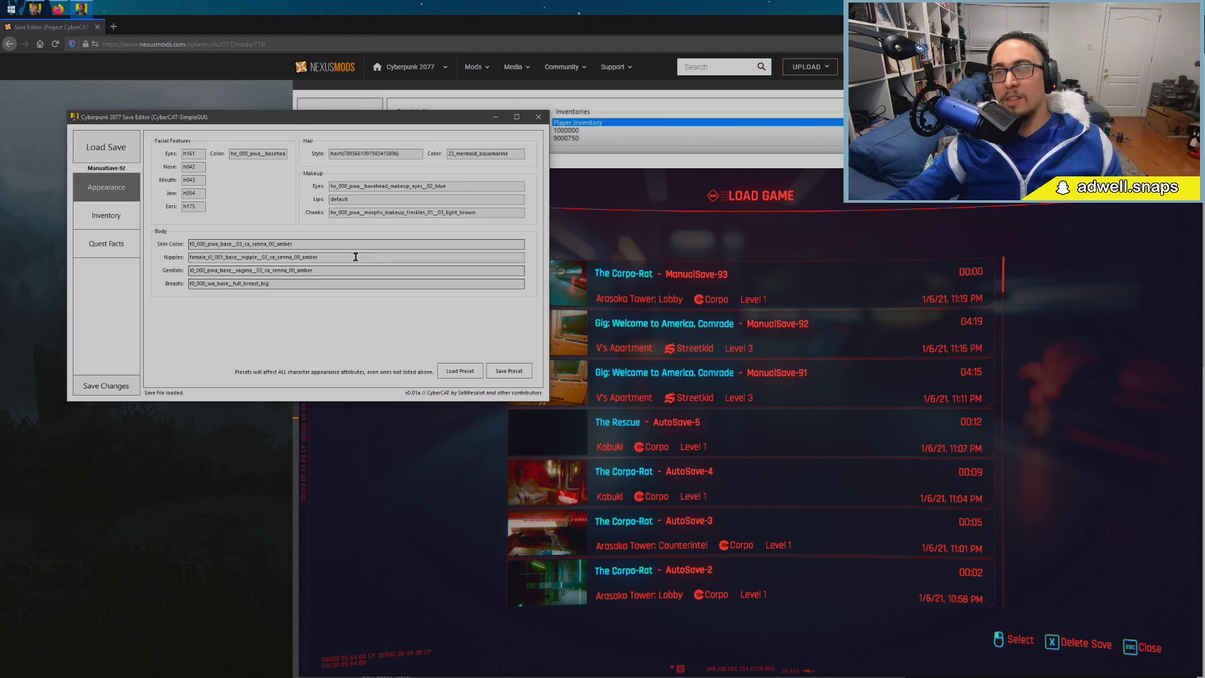
pyautogui.click(460, 371)
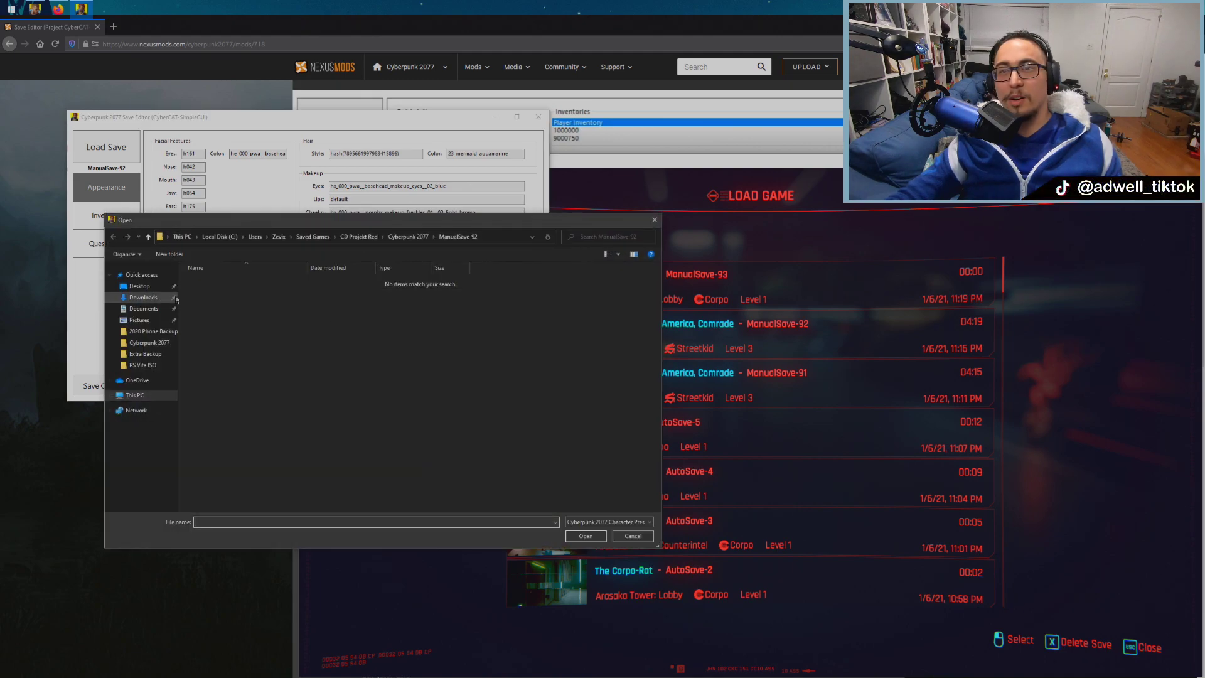
pyautogui.click(139, 285)
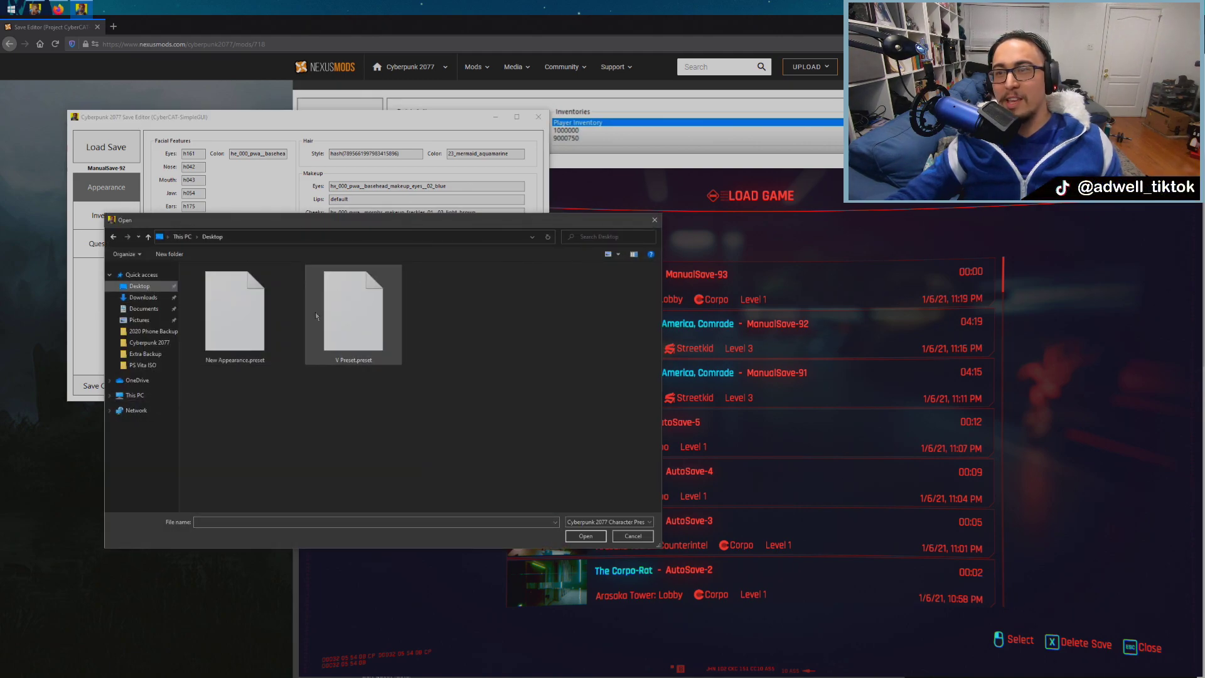
pyautogui.doubleClick(242, 304)
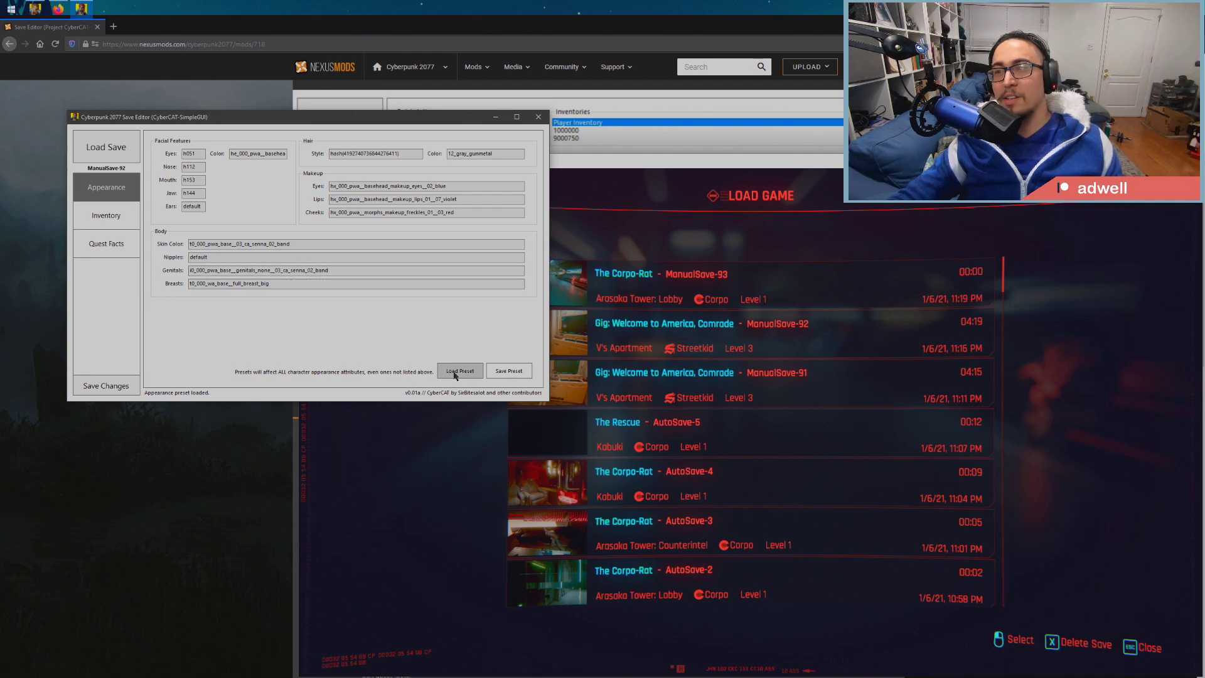
# Save the changes over the existing sav.dat in the ManualSave-92 folder, confirming the replacement
pyautogui.click(107, 385)
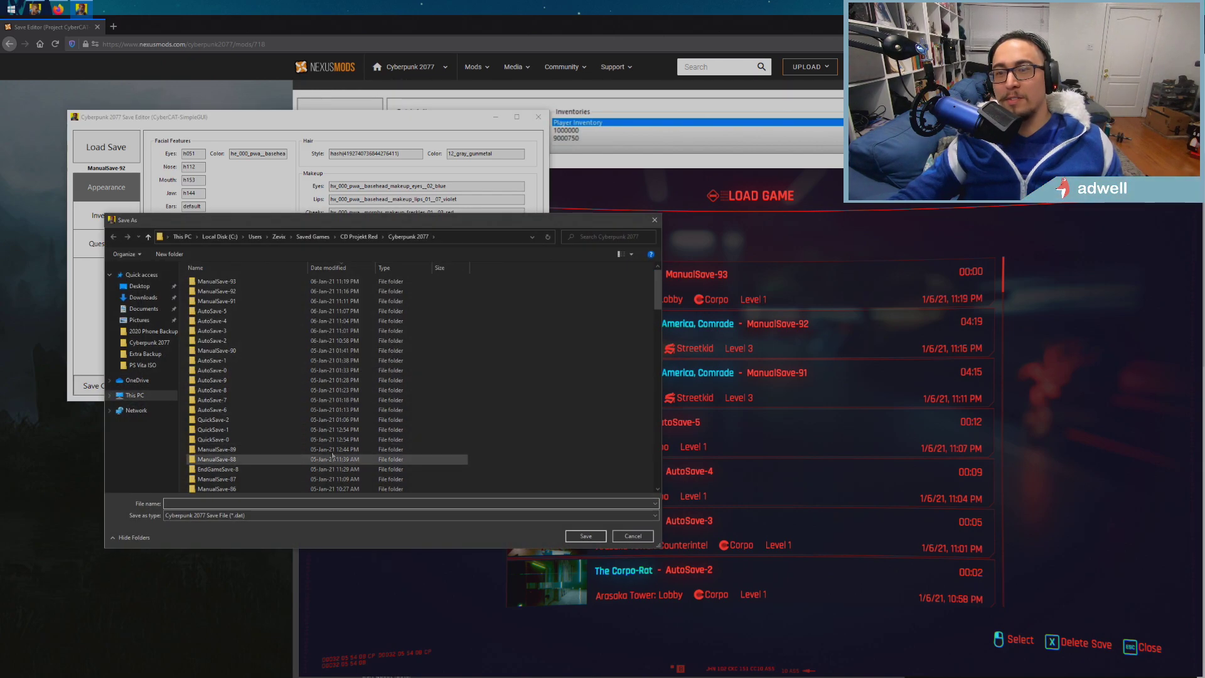
pyautogui.doubleClick(294, 291)
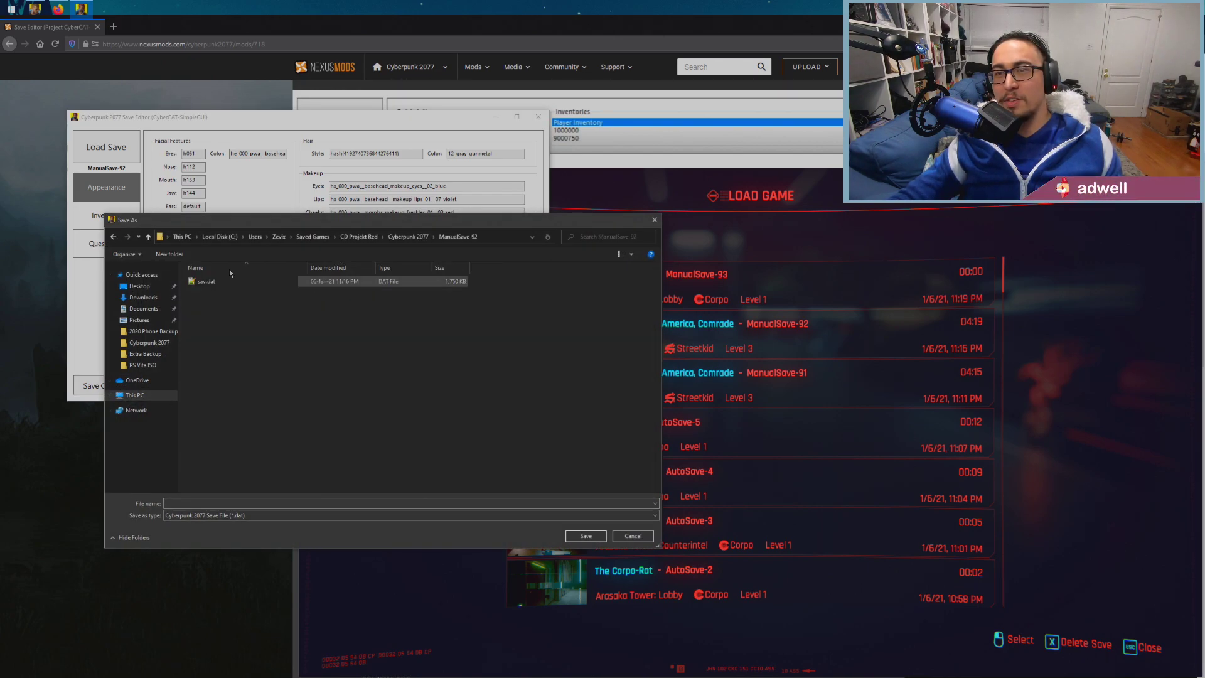
pyautogui.doubleClick(294, 284)
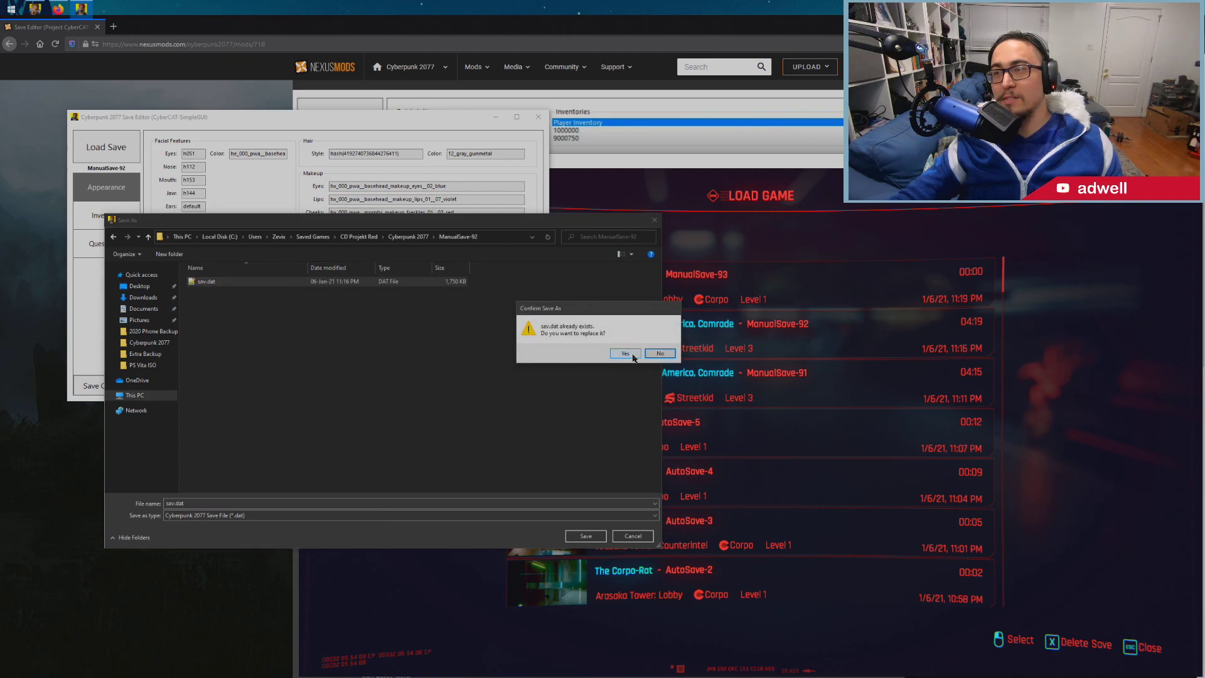
pyautogui.click(632, 355)
pyautogui.click(436, 337)
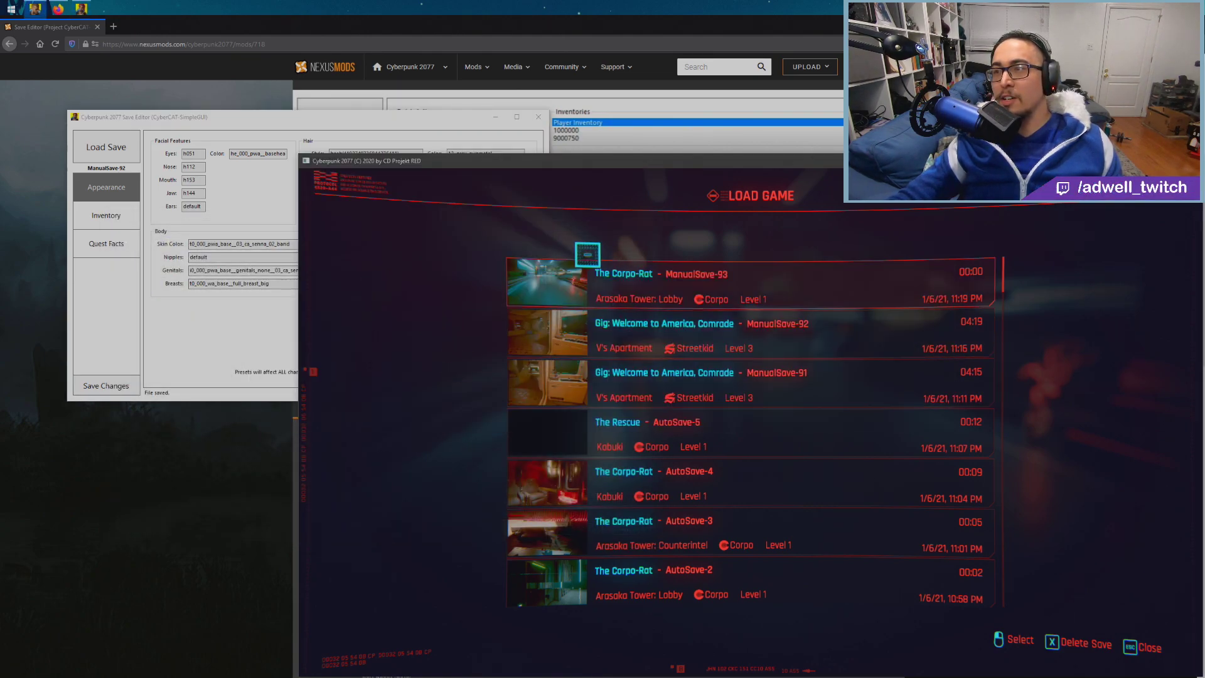
# In the Cyberpunk 2077 game window, load the edited ManualSave-92 and accept losing unsaved progress
pyautogui.click(712, 340)
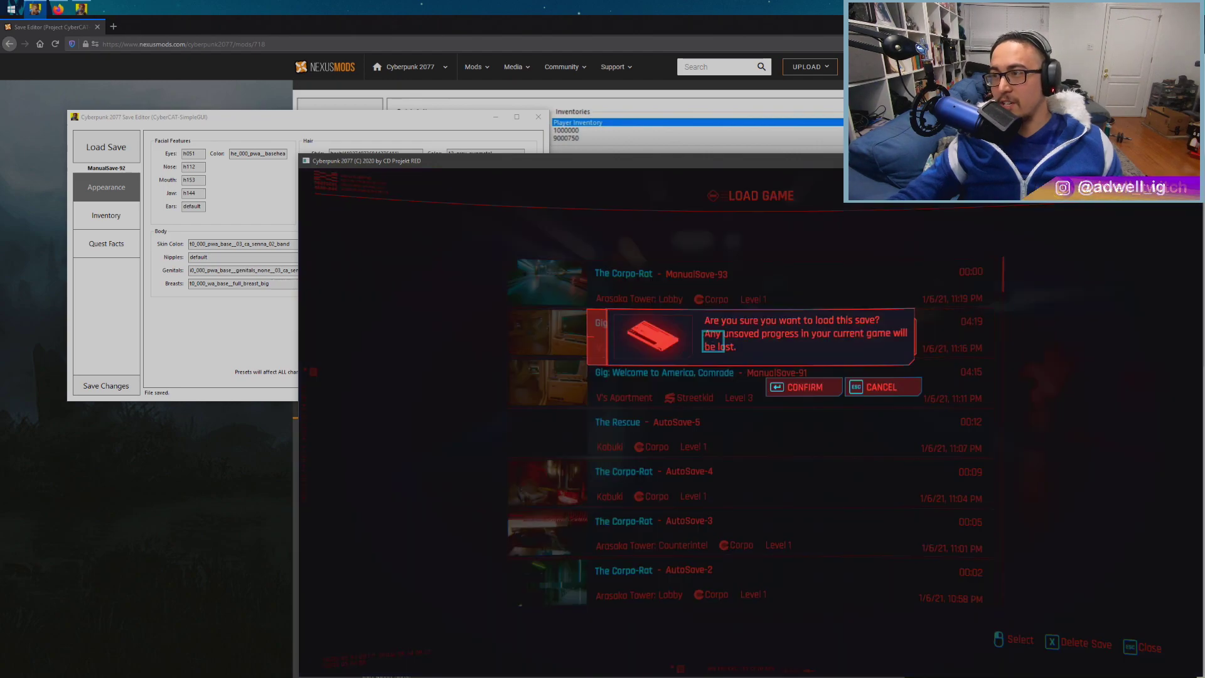
pyautogui.click(797, 389)
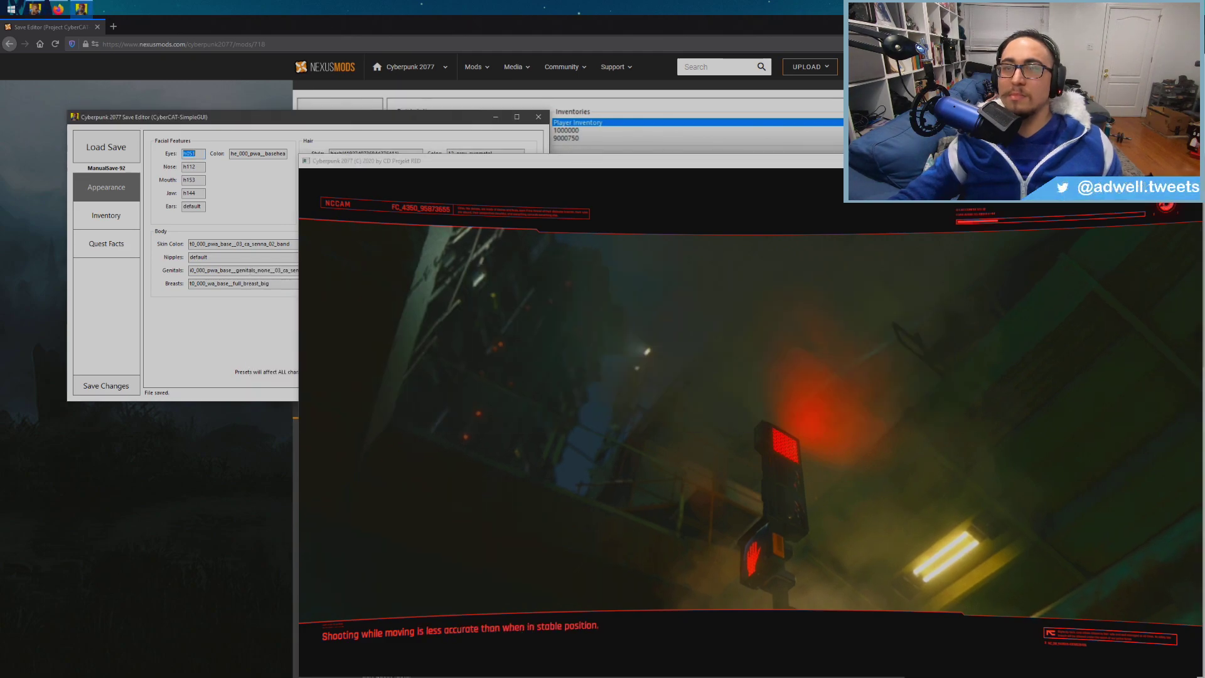
pyautogui.moveTo(188, 117); pyautogui.dragTo(153, 197)
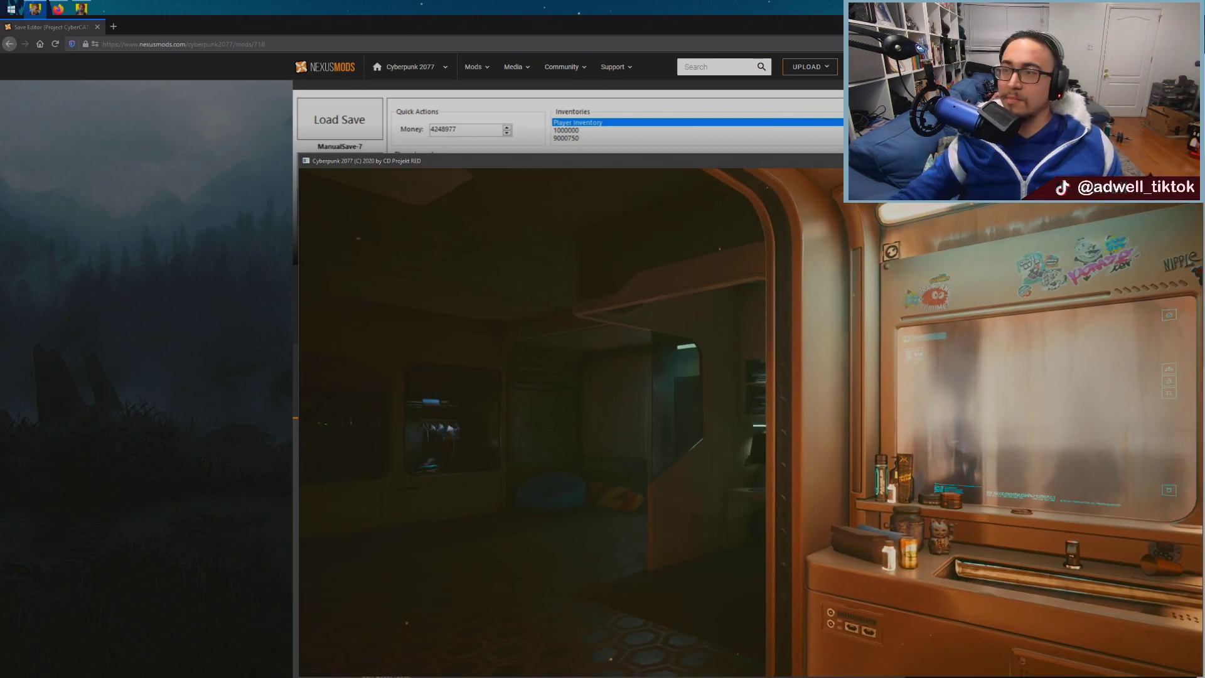
# Walk up to the bathroom mirror in V's apartment and activate it to check the character's appearance
pyautogui.press('w')
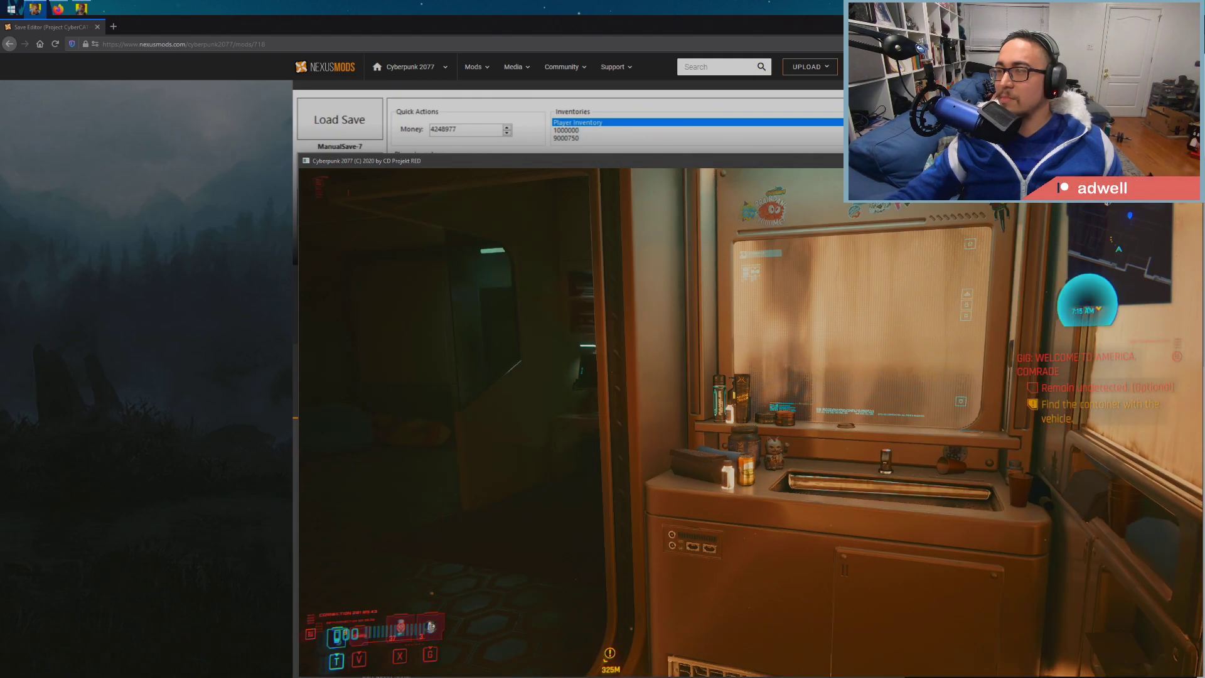
pyautogui.press('s')
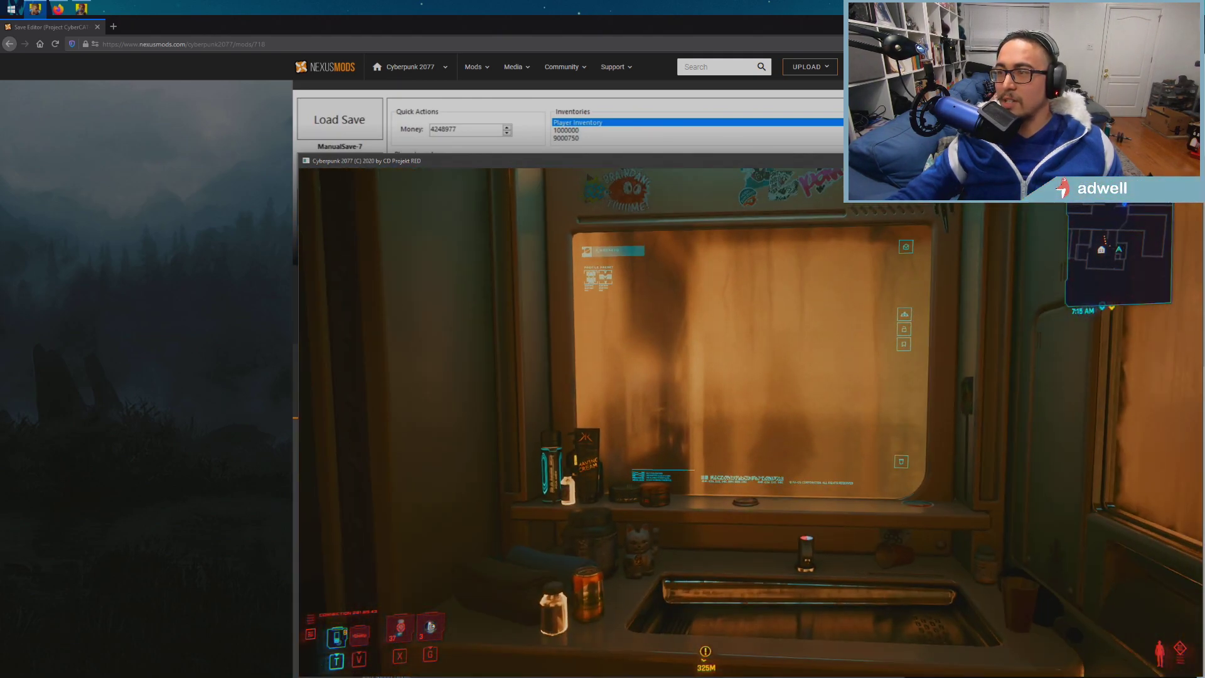
pyautogui.press('w')
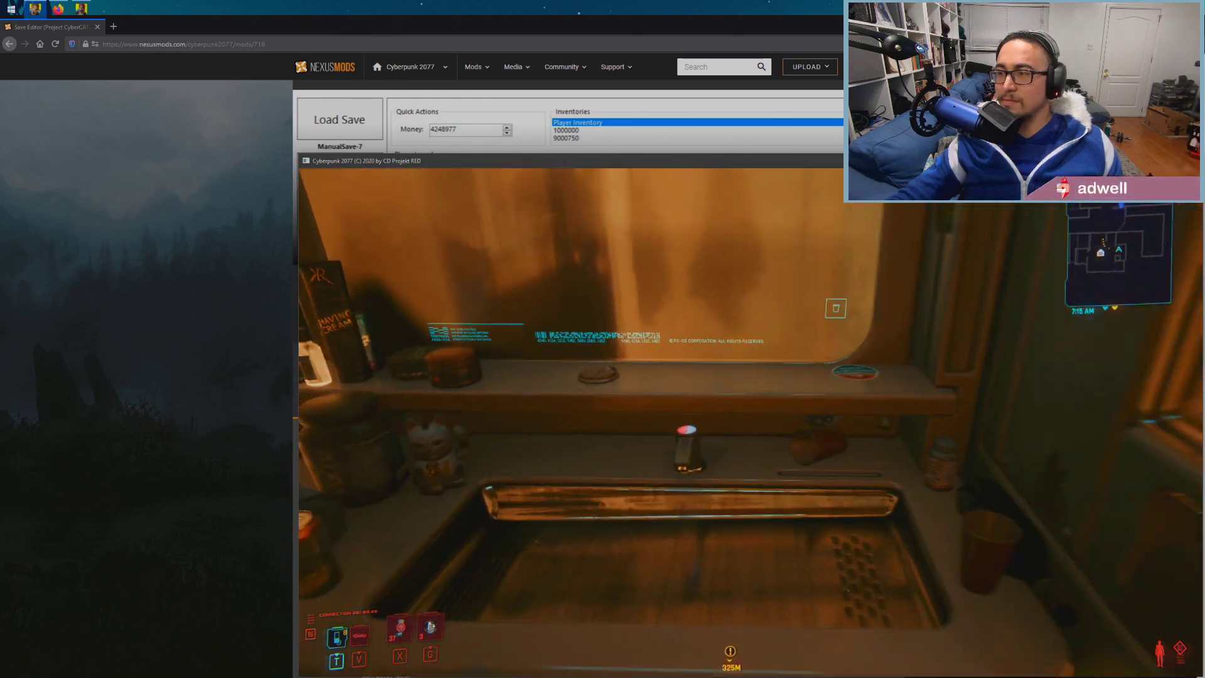
pyautogui.press('s')
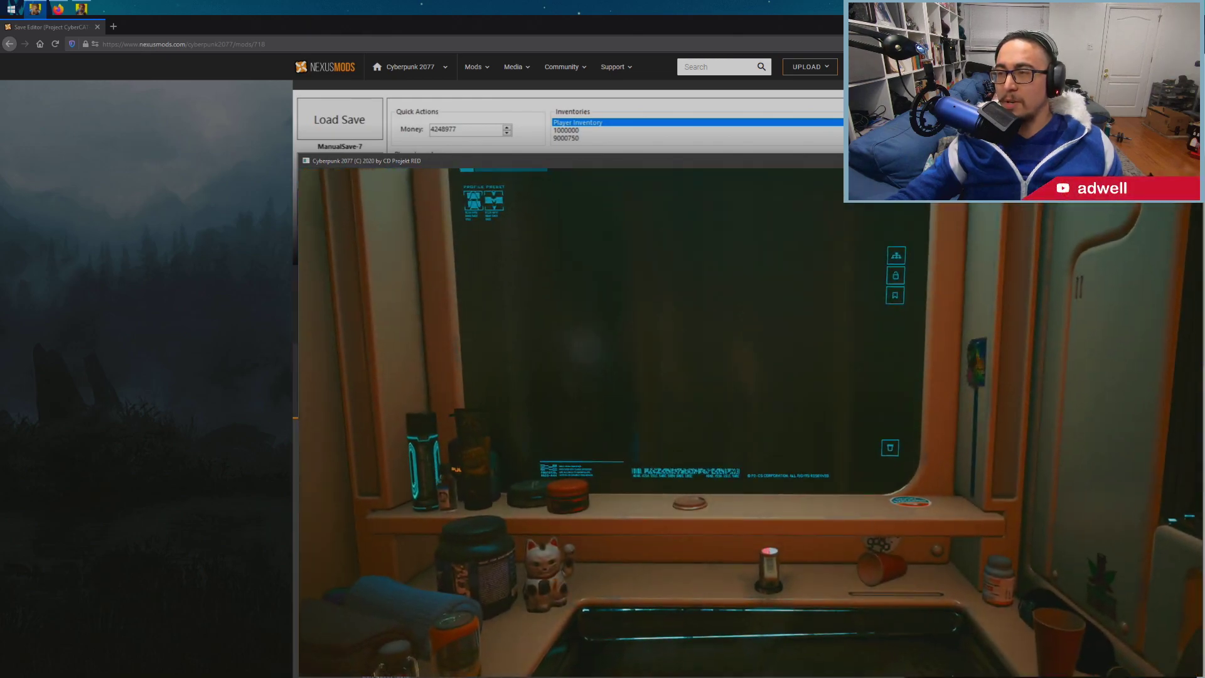
pyautogui.press('w')
pyautogui.press('s')
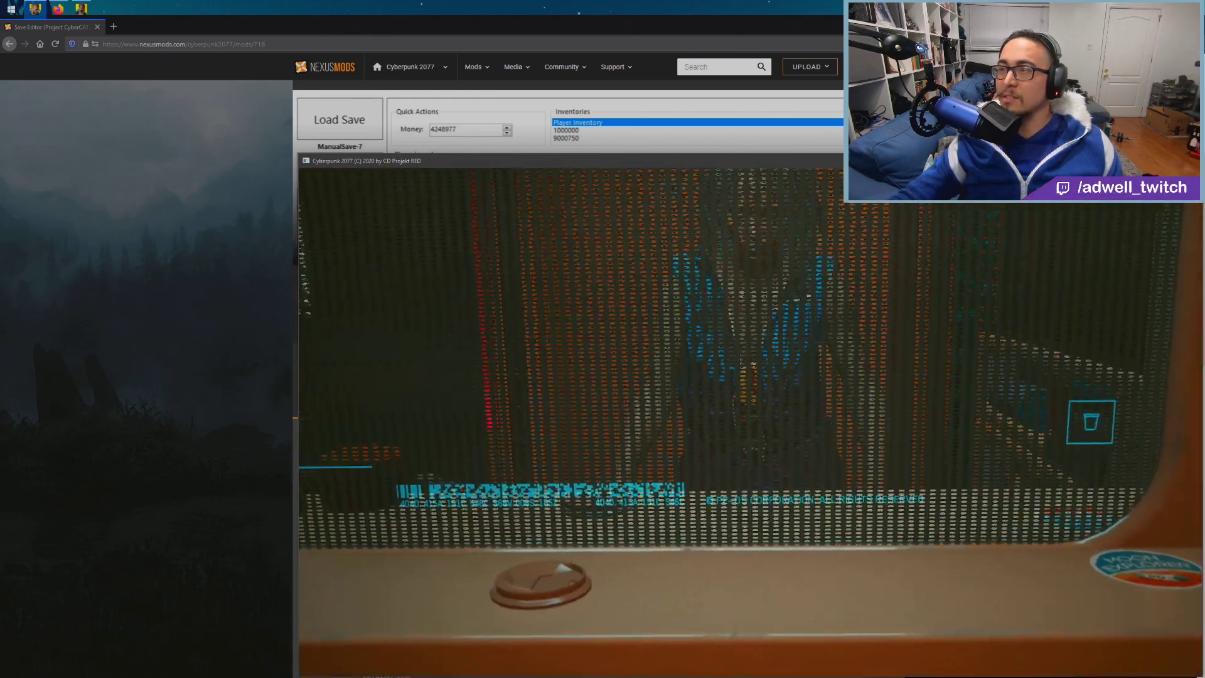